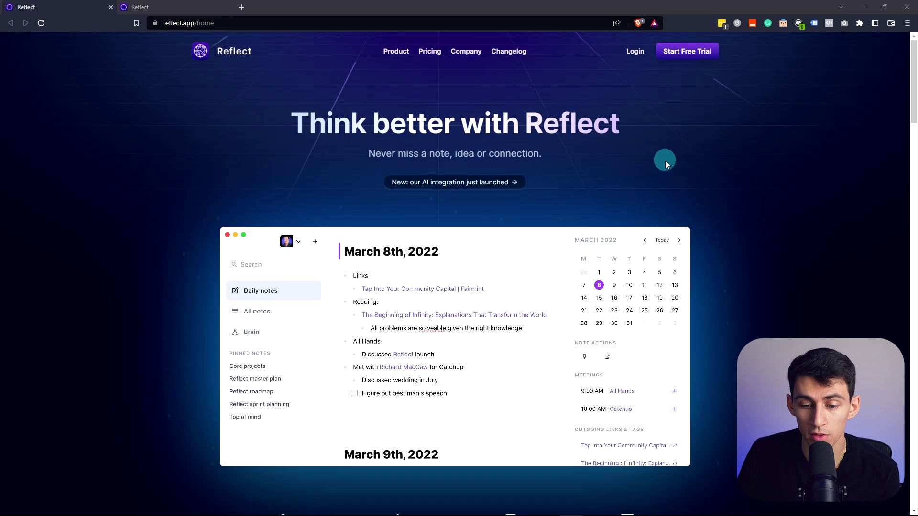
Scroll the reflect.app homepage down to the $10/month pricing plan with its 14-day trial
{"action": "scroll", "coordinate": [665, 161], "scroll_direction": "down", "scroll_amount": 3}
{"action": "scroll", "coordinate": [508, 335], "scroll_direction": "up", "scroll_amount": 1}
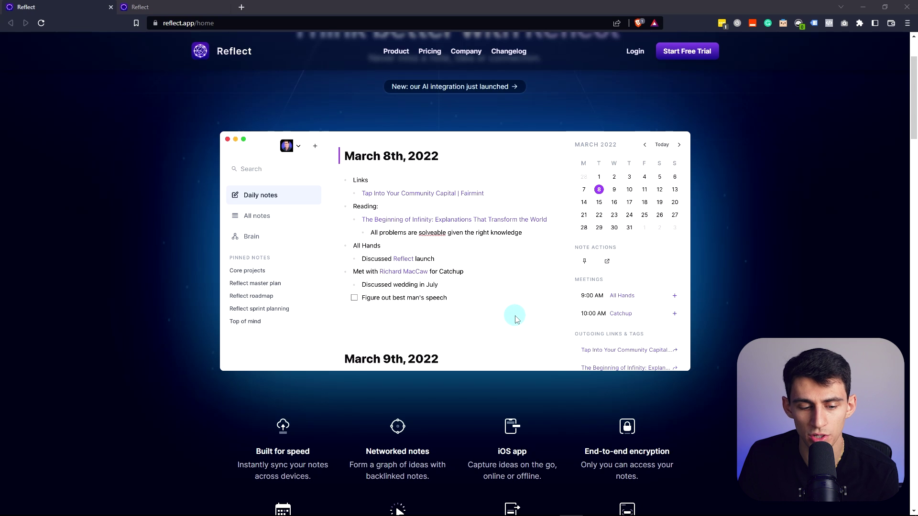
{"action": "scroll", "coordinate": [511, 314], "scroll_direction": "down", "scroll_amount": 3}
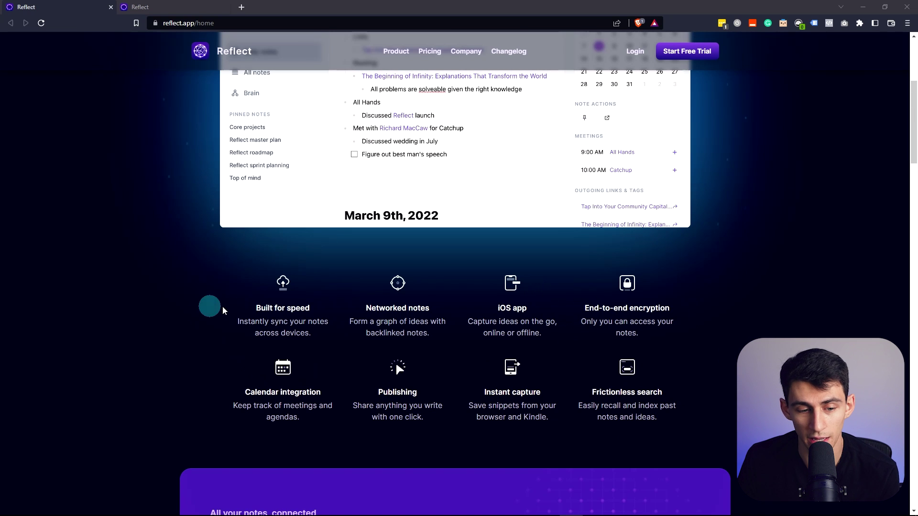
{"action": "scroll", "coordinate": [241, 350], "scroll_direction": "up", "scroll_amount": 5}
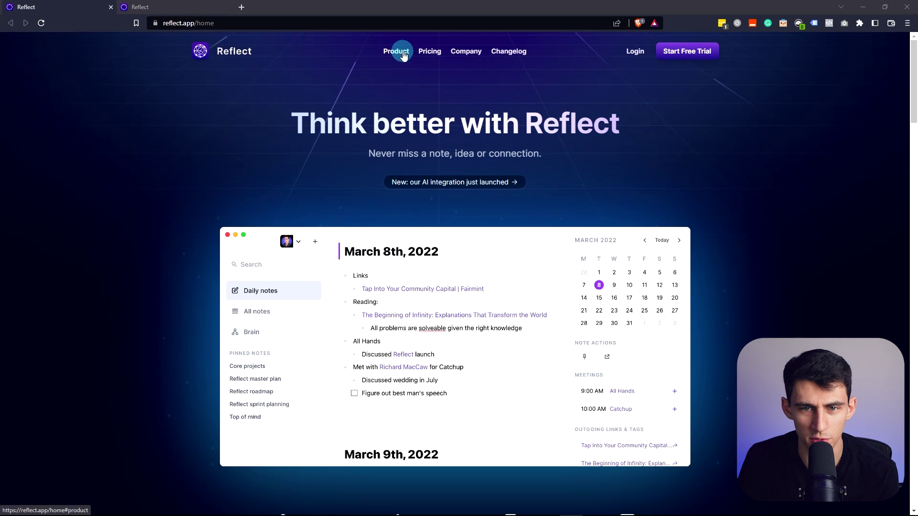
{"action": "scroll", "coordinate": [402, 53], "scroll_direction": "down", "scroll_amount": 10}
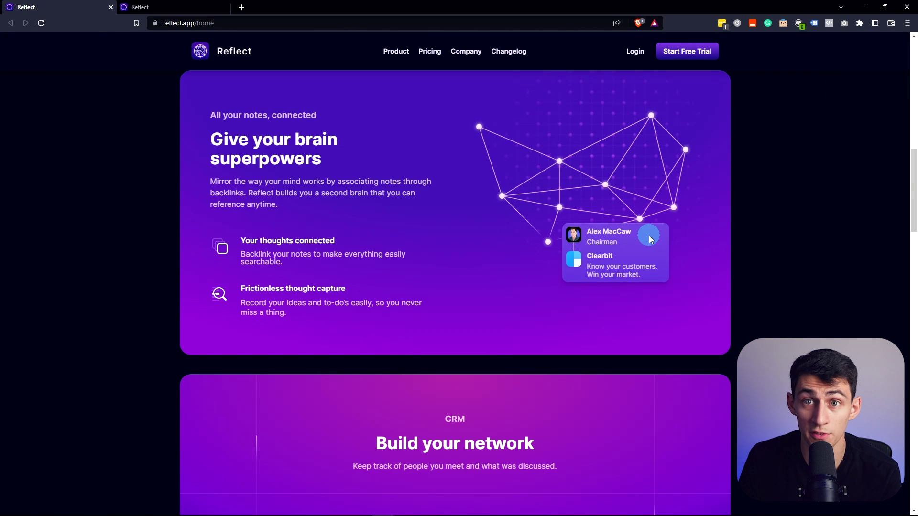
{"action": "scroll", "coordinate": [598, 229], "scroll_direction": "down", "scroll_amount": 20}
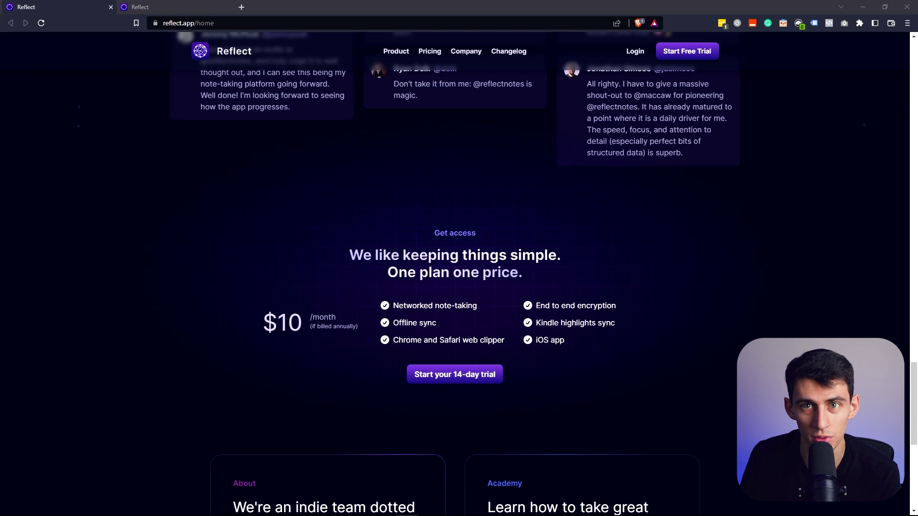
Switch to the Reflect tab and start a bullet in the January 22nd note, clearing the slash menu
{"action": "left_click", "coordinate": [172, 7]}
{"action": "left_click", "coordinate": [376, 210]}
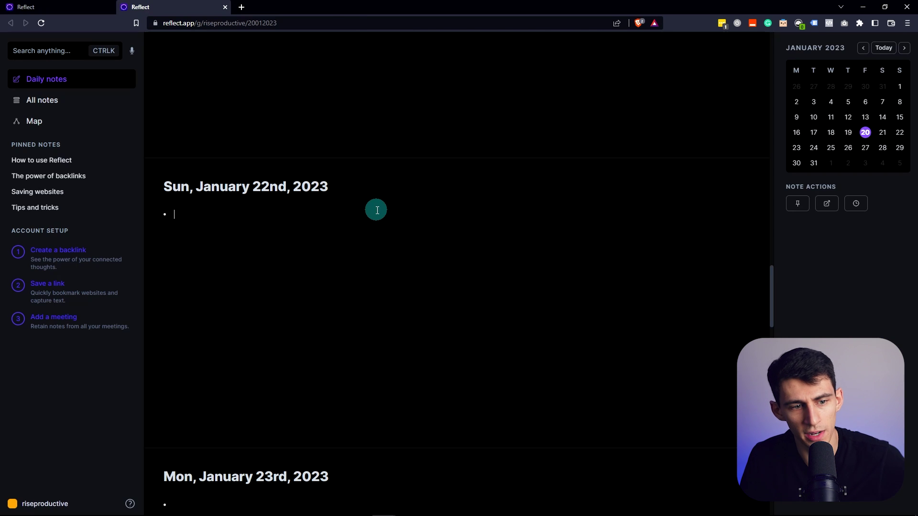
{"action": "type", "text": "/"}
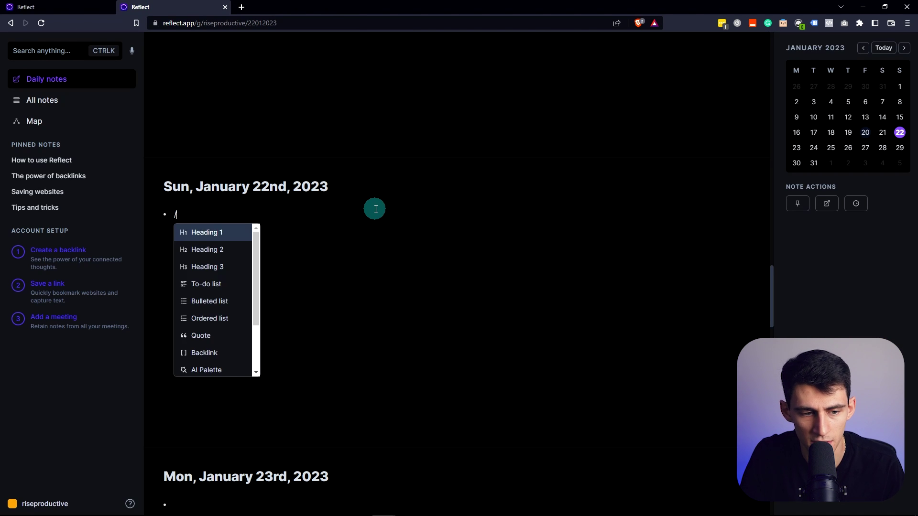
{"action": "key", "text": "BackSpace"}
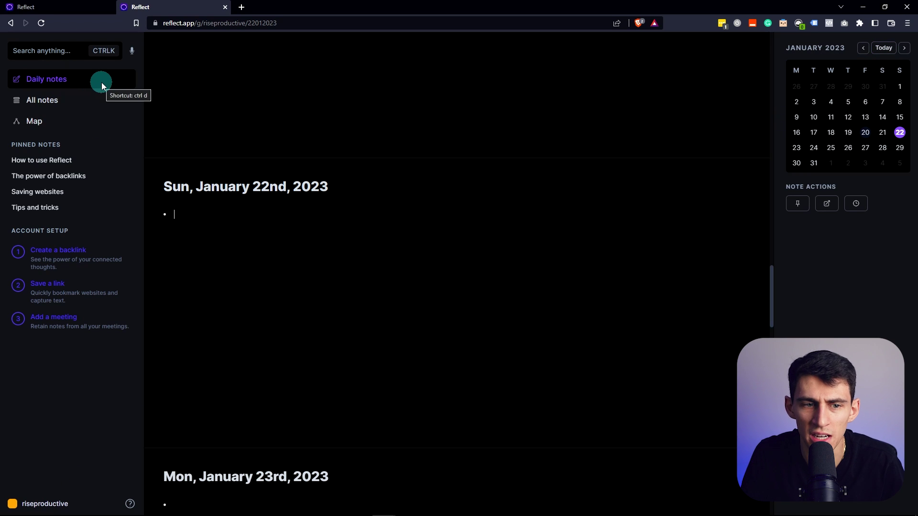
Search notes for 'reflect lets you' and open the Saving websites result
{"action": "key", "text": "ctrl+k"}
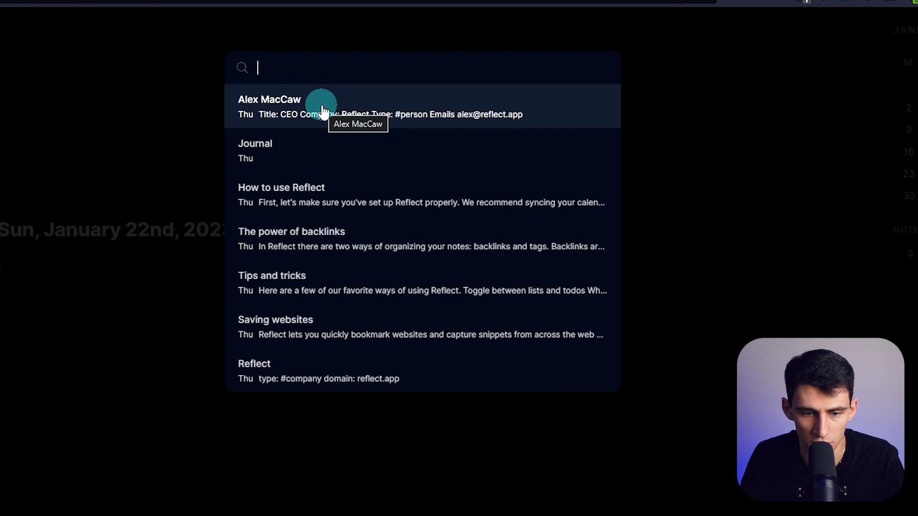
{"action": "type", "text": "reflect lets you"}
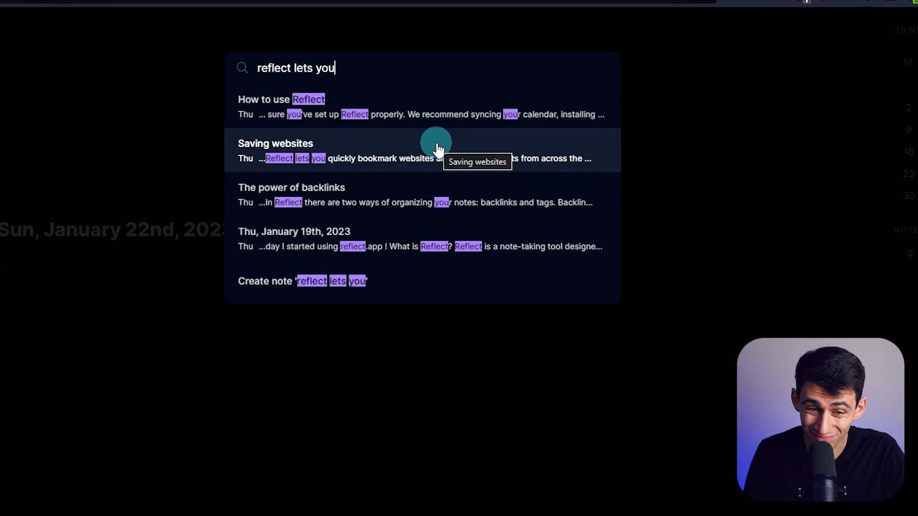
{"action": "left_click", "coordinate": [437, 148]}
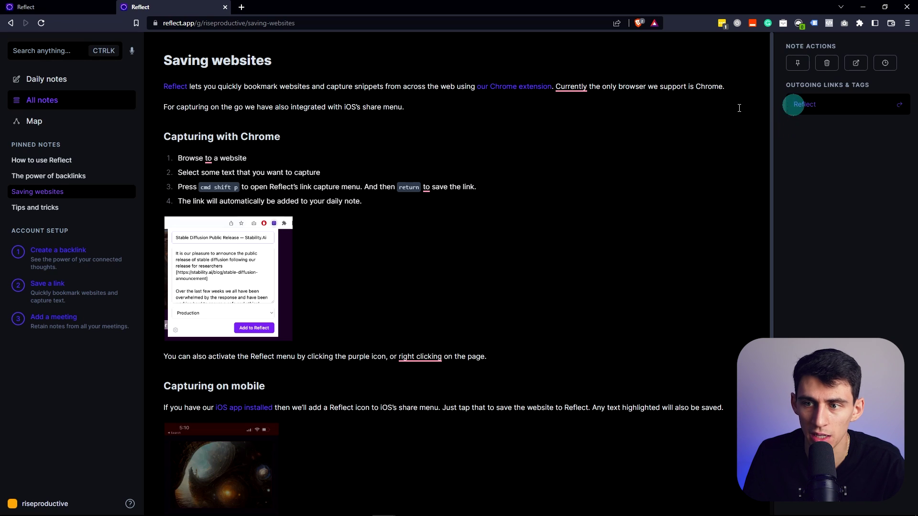
Follow the Reflect link and the #company tag from Saving websites, then go back to it
{"action": "left_click", "coordinate": [374, 127]}
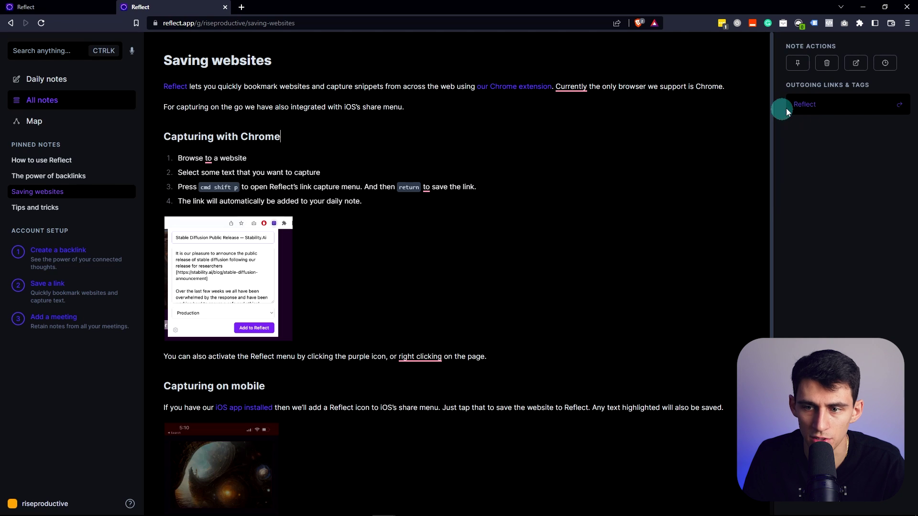
{"action": "mouse_move", "coordinate": [802, 109]}
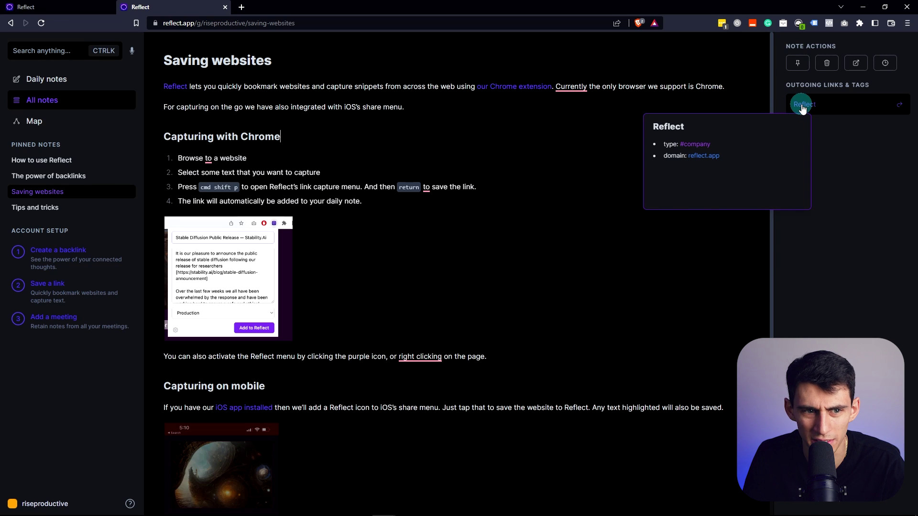
{"action": "left_click", "coordinate": [801, 109]}
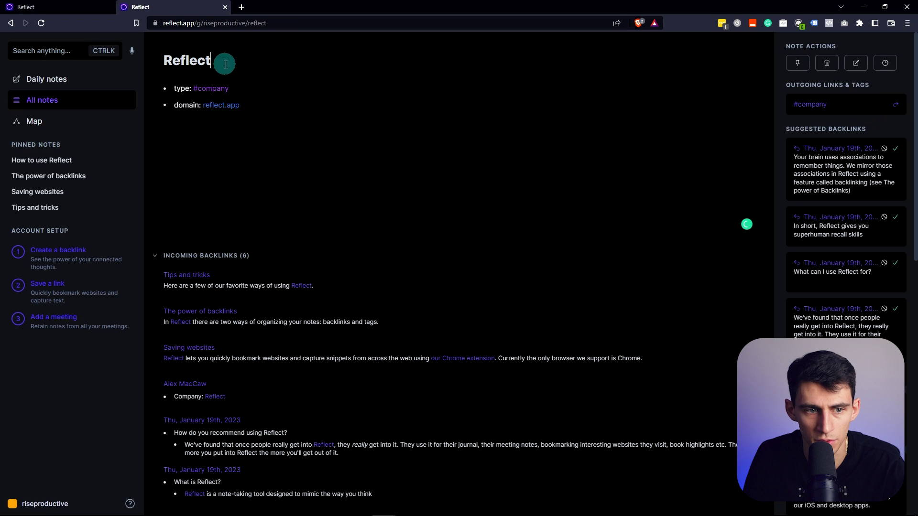
{"action": "left_click", "coordinate": [813, 104]}
{"action": "key", "text": "alt+Left"}
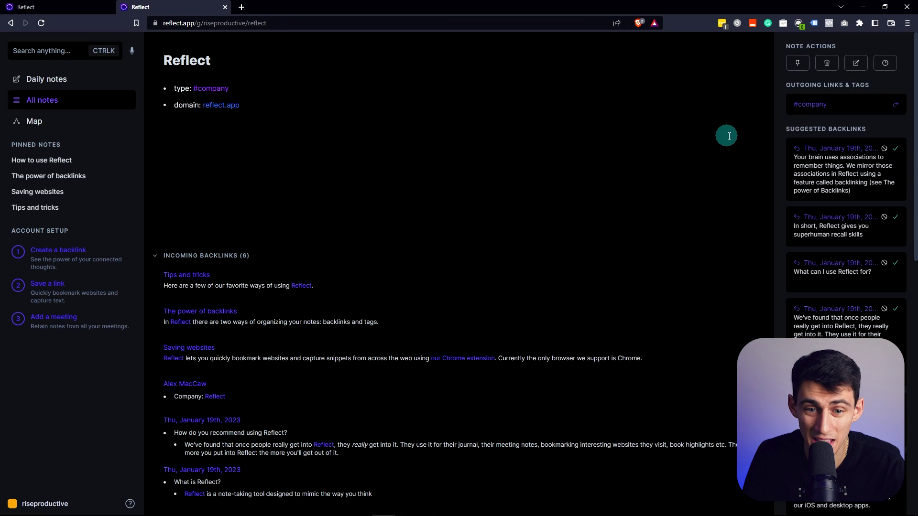
{"action": "key", "text": "alt+Left"}
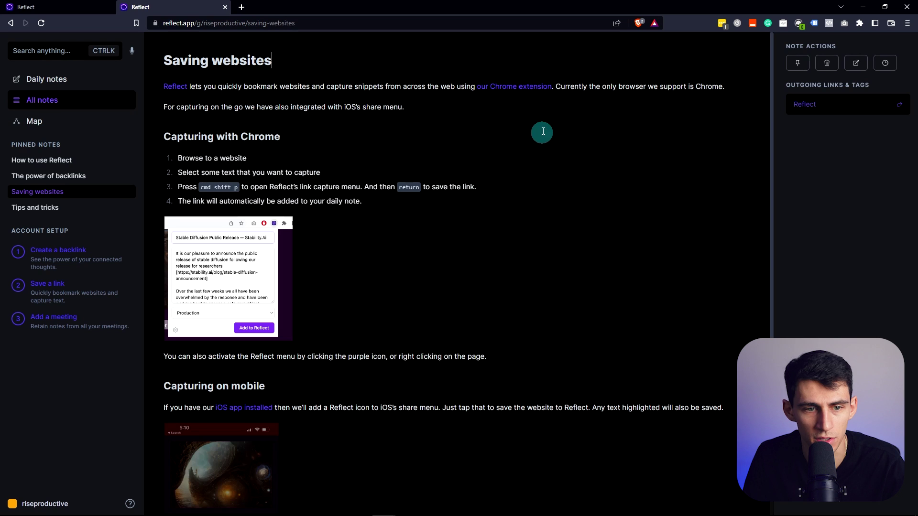
Unpin and re-pin Saving websites so it is listed first among pinned notes
{"action": "left_click", "coordinate": [807, 62]}
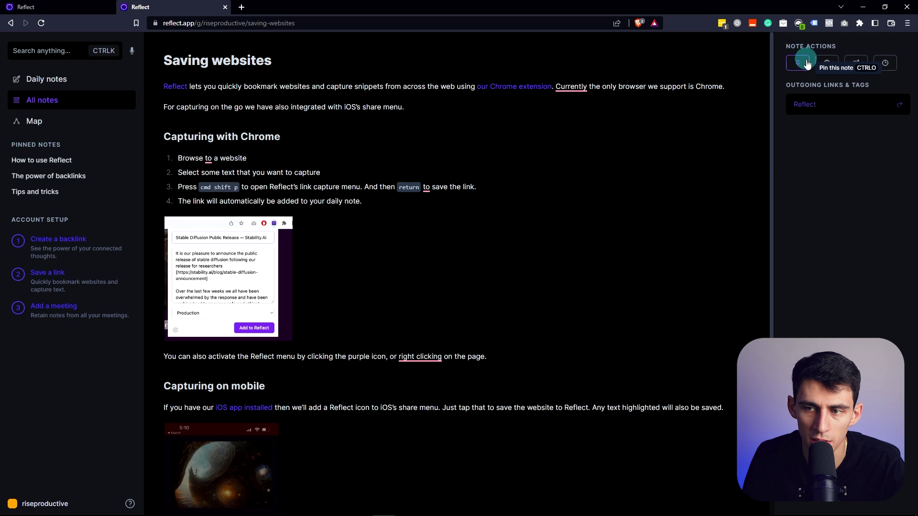
{"action": "left_click", "coordinate": [807, 62]}
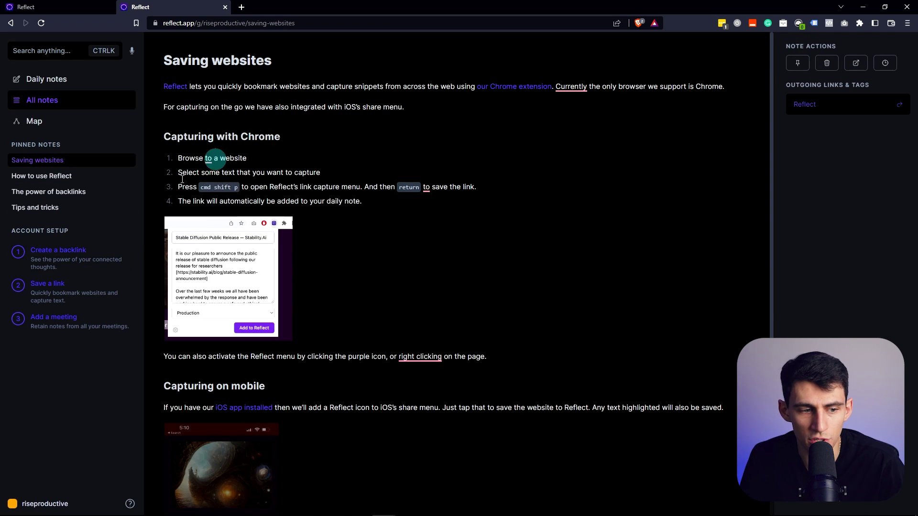
{"action": "left_click", "coordinate": [55, 243]}
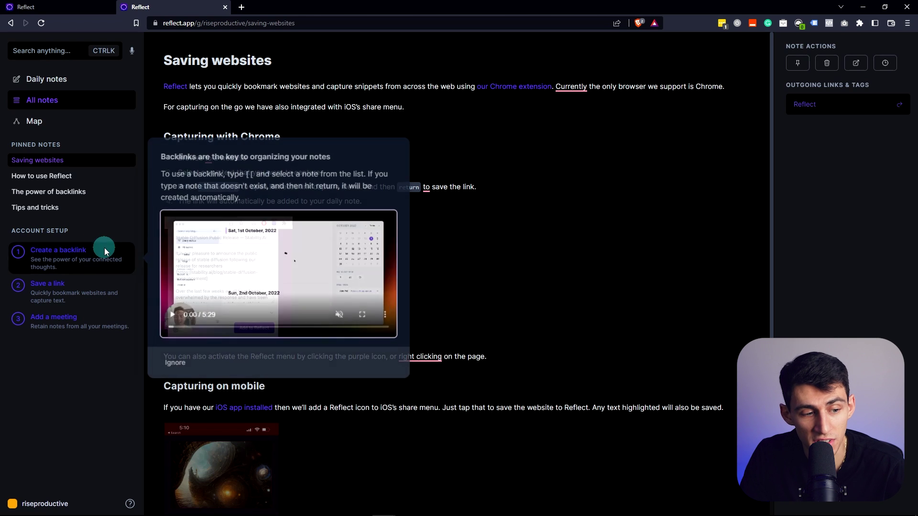
Preview the Create a backlink tutorial in Account Setup and dismiss it
{"action": "left_click", "coordinate": [54, 243]}
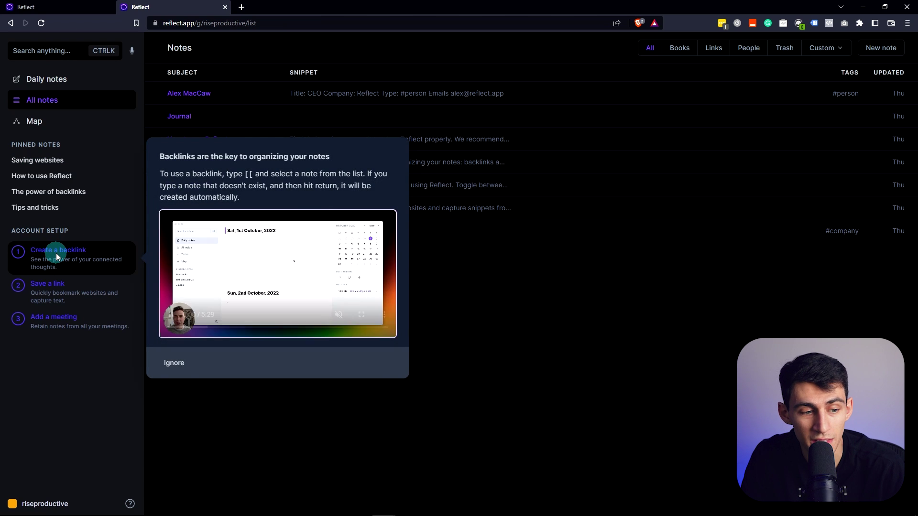
{"action": "left_click", "coordinate": [60, 287]}
{"action": "left_click", "coordinate": [84, 250]}
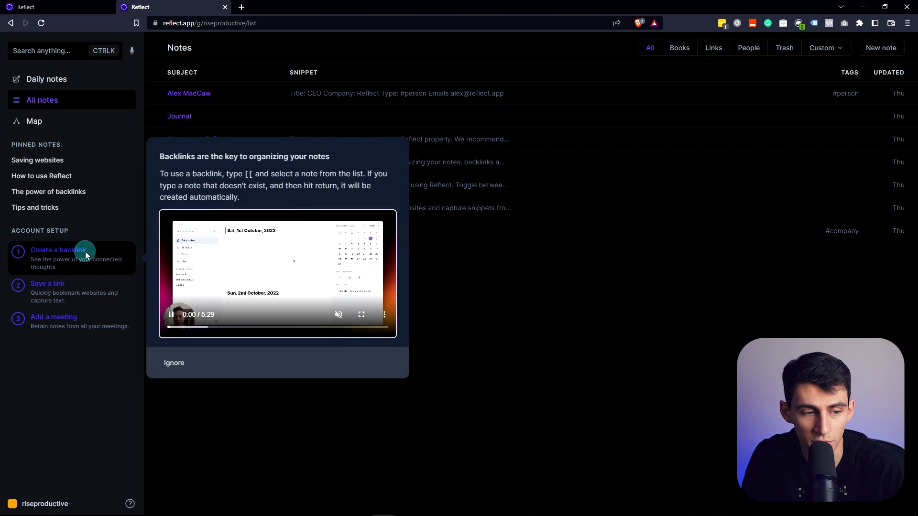
{"action": "left_click", "coordinate": [111, 307]}
Preview the Add a meeting tutorial, then return to the January 22nd daily notes
{"action": "left_click", "coordinate": [83, 315]}
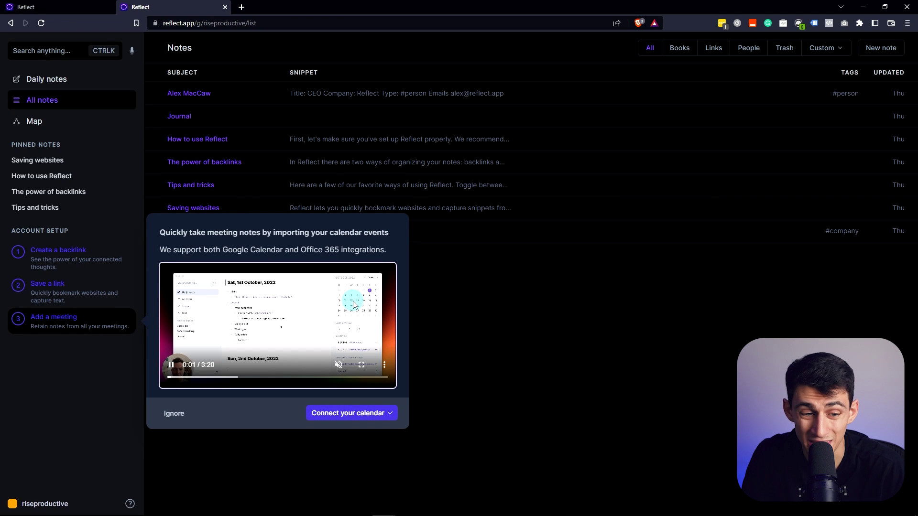
{"action": "left_click", "coordinate": [215, 172]}
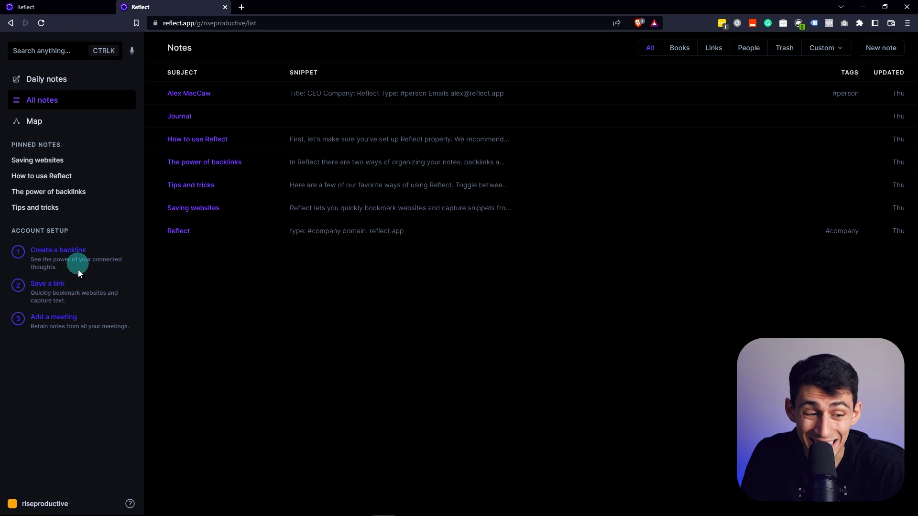
{"action": "left_click", "coordinate": [71, 317]}
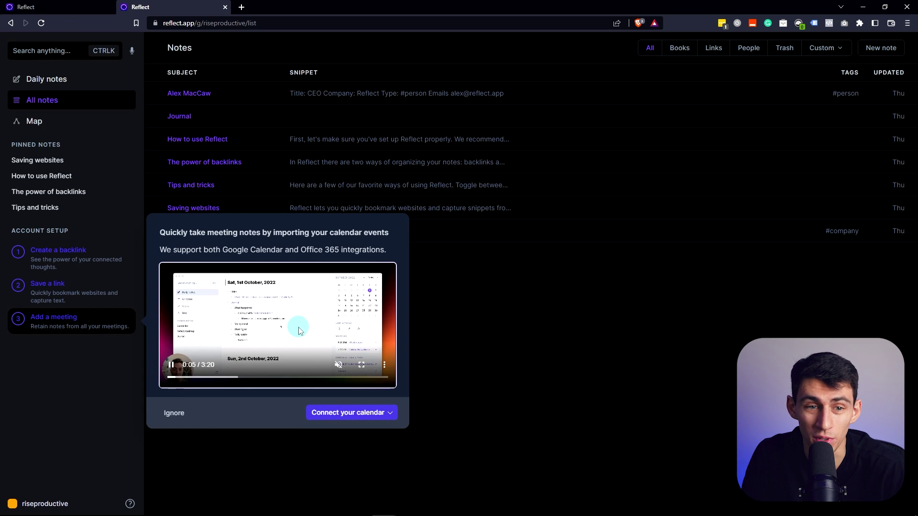
{"action": "left_click", "coordinate": [39, 76]}
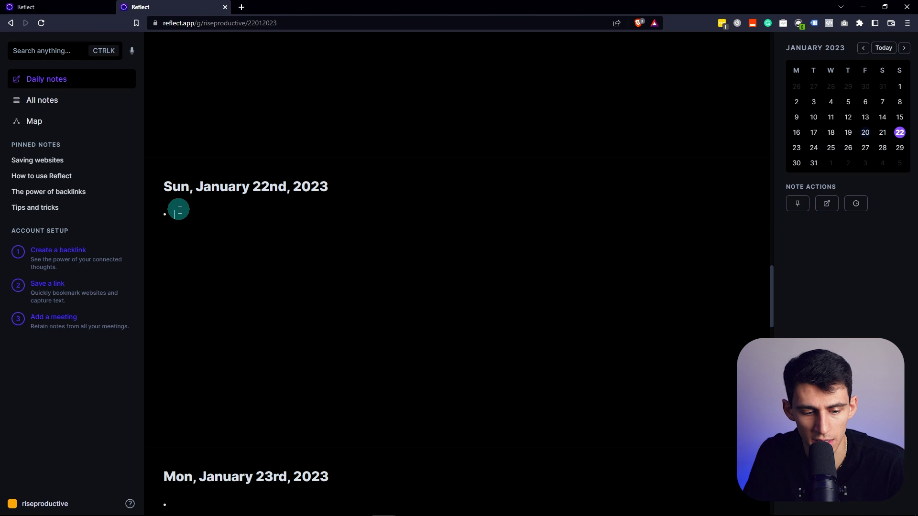
Connect a Google account under calendar & contacts, granting access to contacts and calendars
{"action": "left_click", "coordinate": [849, 134]}
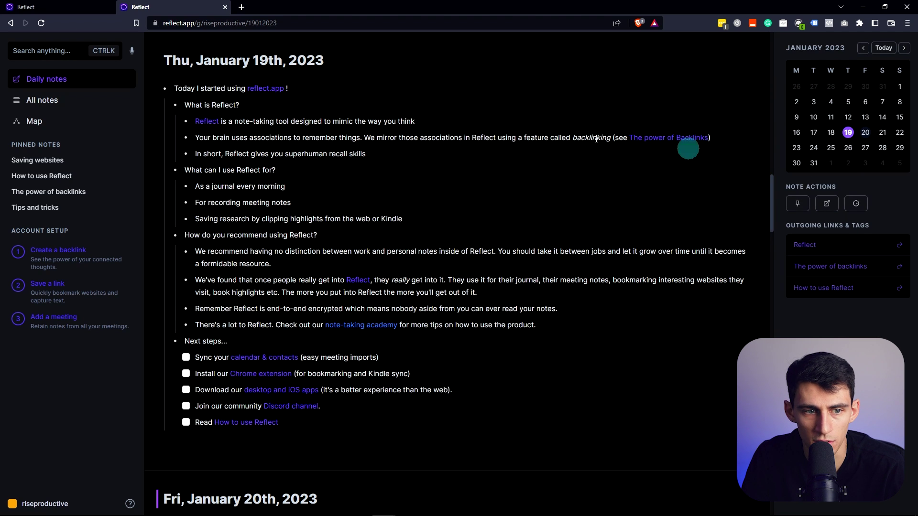
{"action": "scroll", "coordinate": [291, 334], "scroll_direction": "down", "scroll_amount": 1}
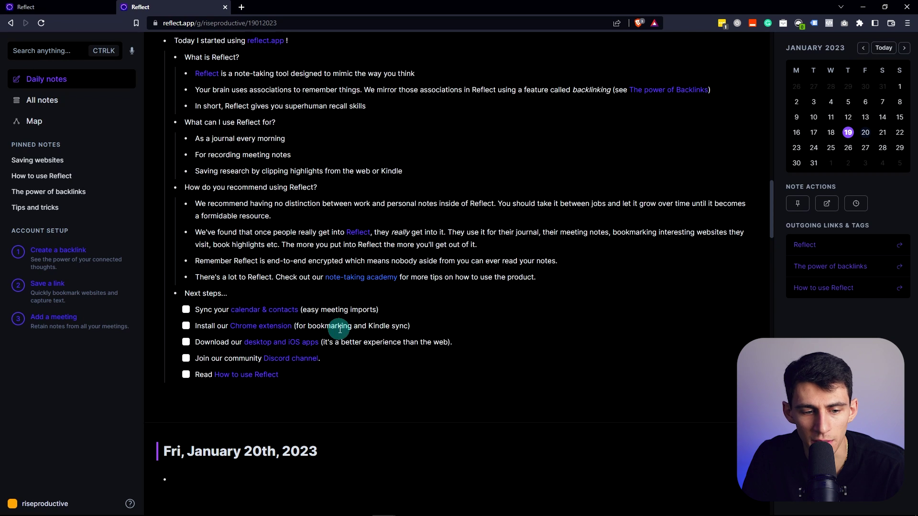
{"action": "mouse_move", "coordinate": [282, 315]}
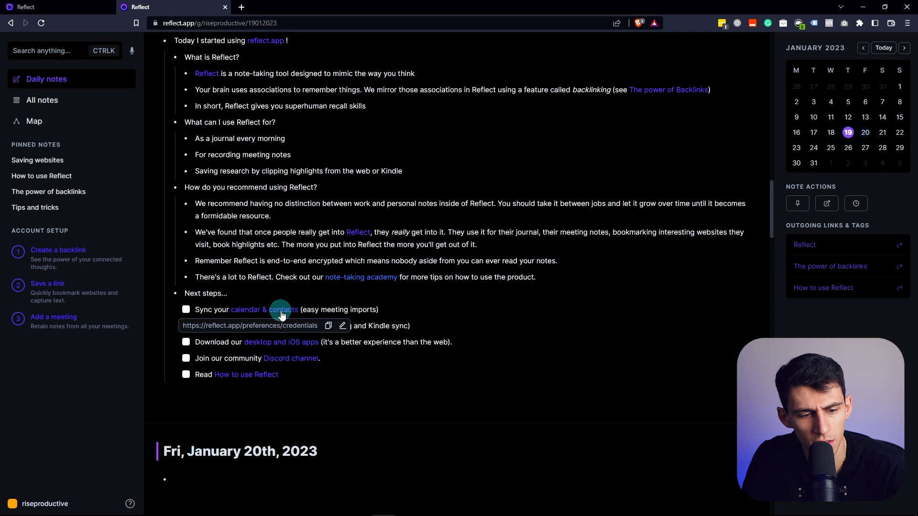
{"action": "left_click", "coordinate": [281, 312]}
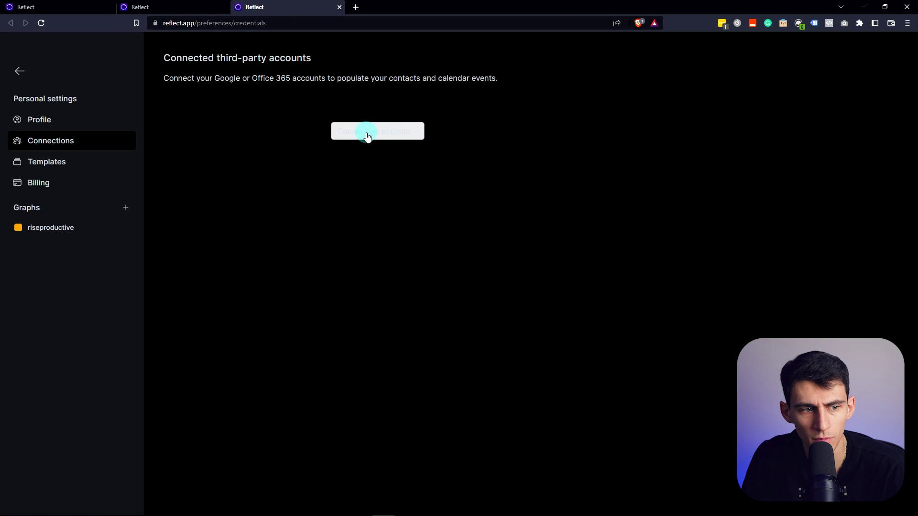
{"action": "left_click", "coordinate": [380, 131]}
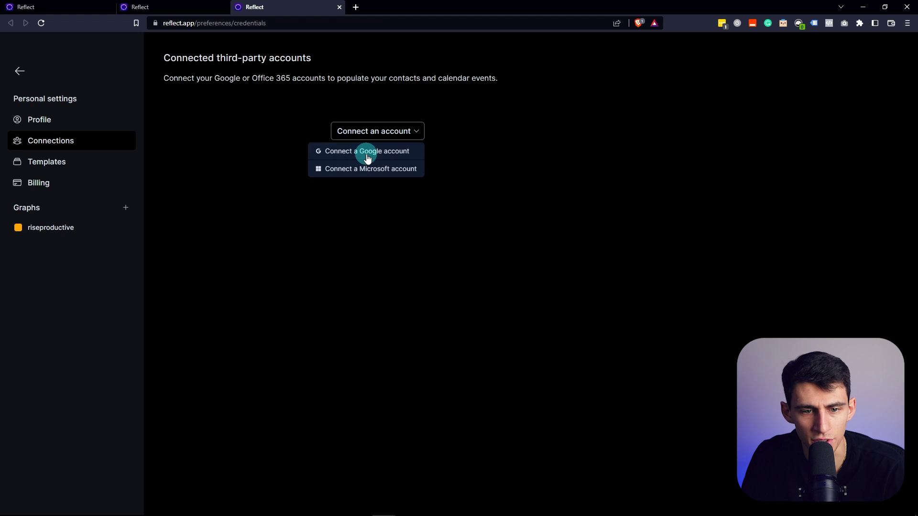
{"action": "left_click", "coordinate": [504, 174]}
{"action": "left_click", "coordinate": [377, 131]}
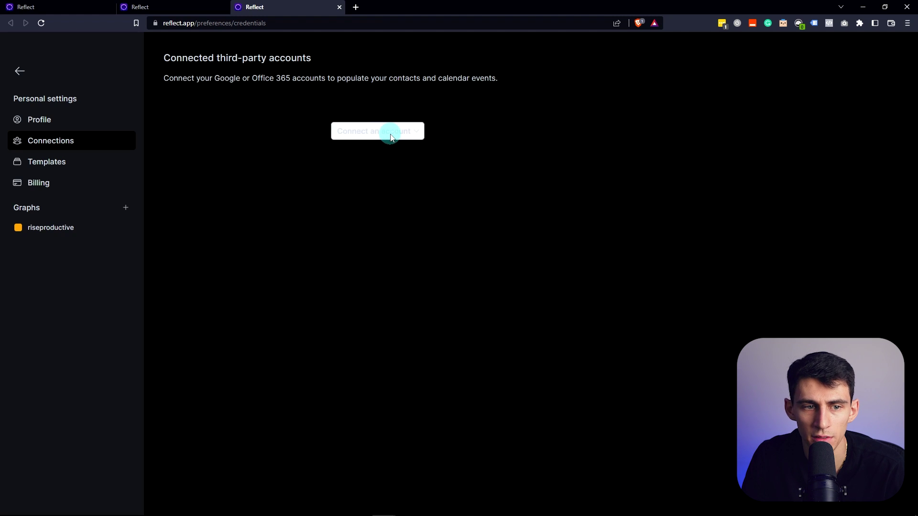
{"action": "left_click", "coordinate": [389, 130]}
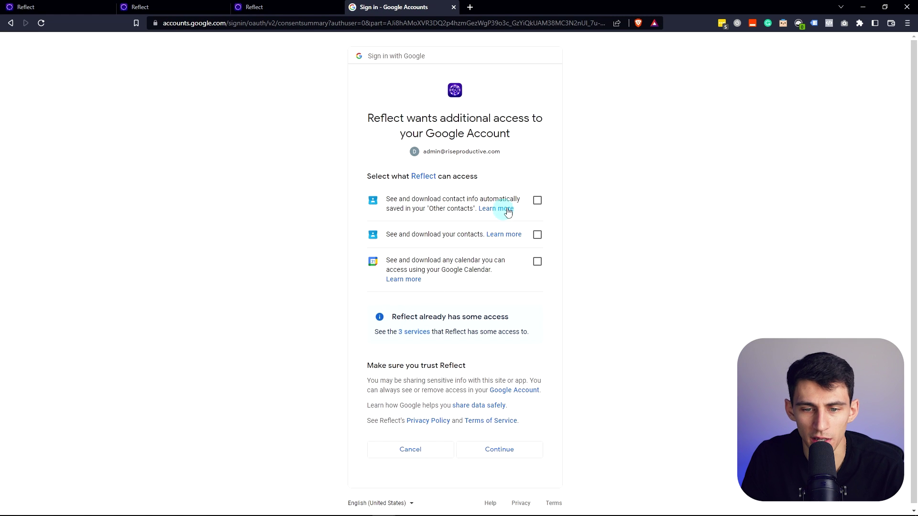
{"action": "left_click", "coordinate": [499, 448]}
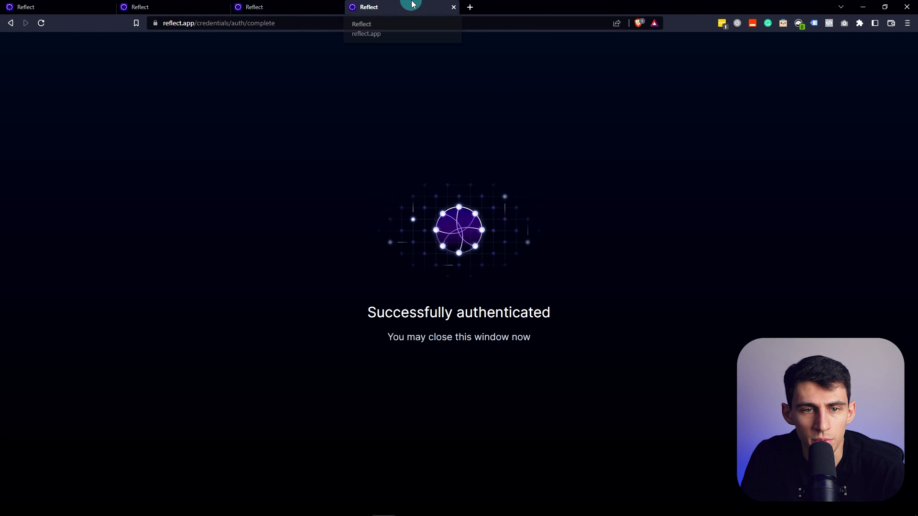
Add the Growth, Life and Meetings calendars to the sync, making 4 of 10 calendars imported
{"action": "middle_click", "coordinate": [410, 5]}
{"action": "left_click", "coordinate": [439, 109]}
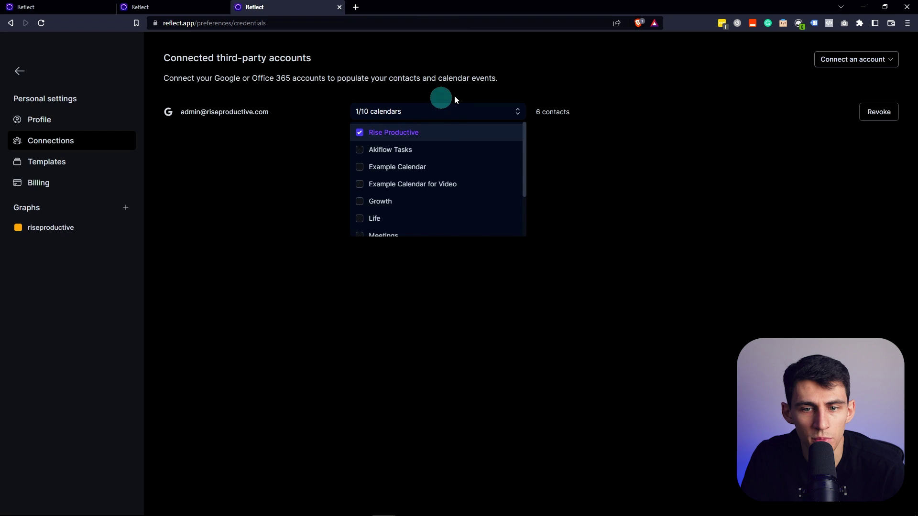
{"action": "left_click", "coordinate": [422, 201]}
{"action": "left_click", "coordinate": [418, 218]}
{"action": "scroll", "coordinate": [417, 201], "scroll_direction": "down", "scroll_amount": 1}
{"action": "left_click", "coordinate": [411, 190]}
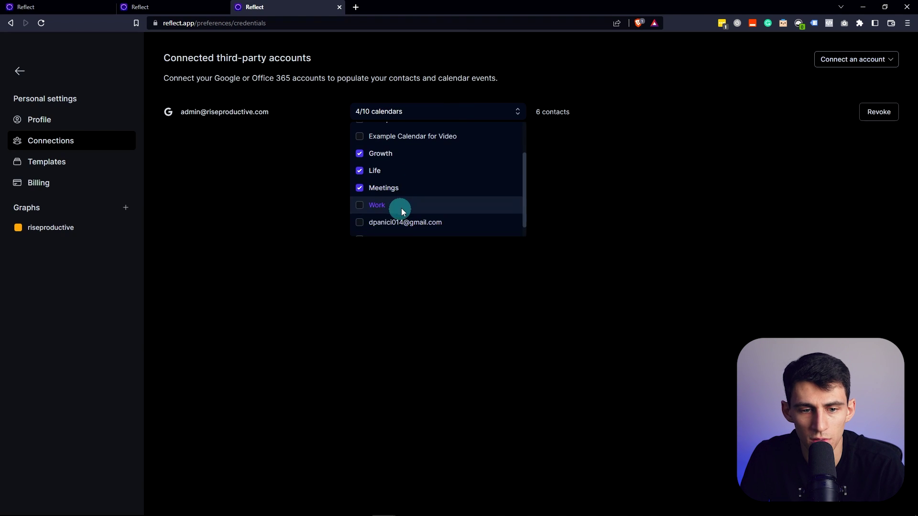
{"action": "scroll", "coordinate": [383, 196], "scroll_direction": "up", "scroll_amount": 2}
{"action": "scroll", "coordinate": [376, 181], "scroll_direction": "down", "scroll_amount": 1}
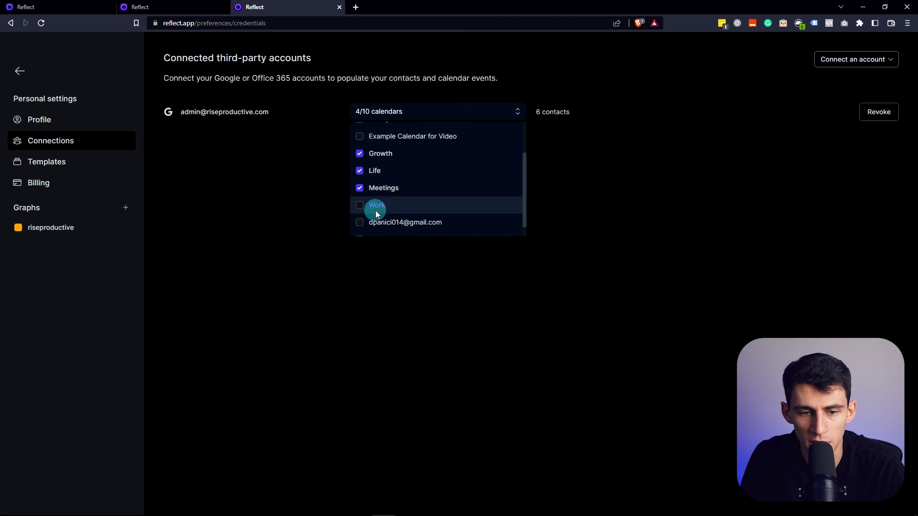
{"action": "left_click", "coordinate": [603, 137]}
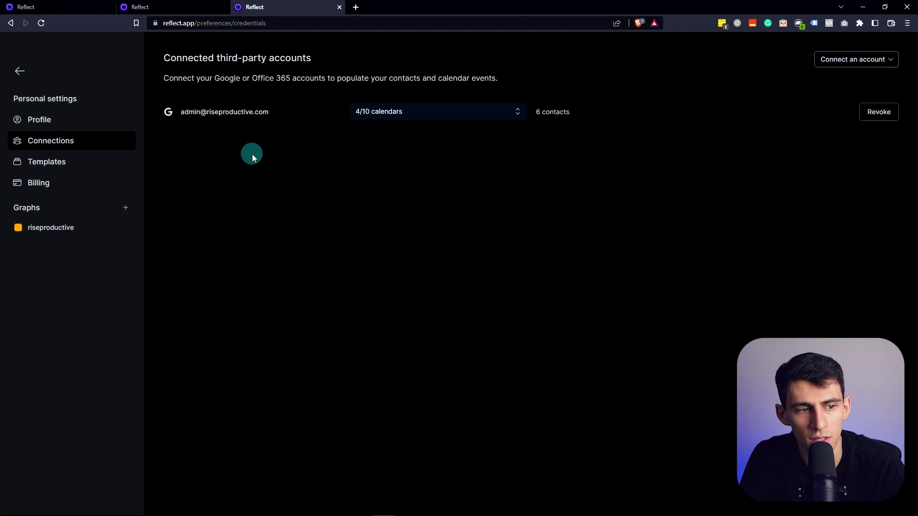
{"action": "left_click", "coordinate": [48, 227]}
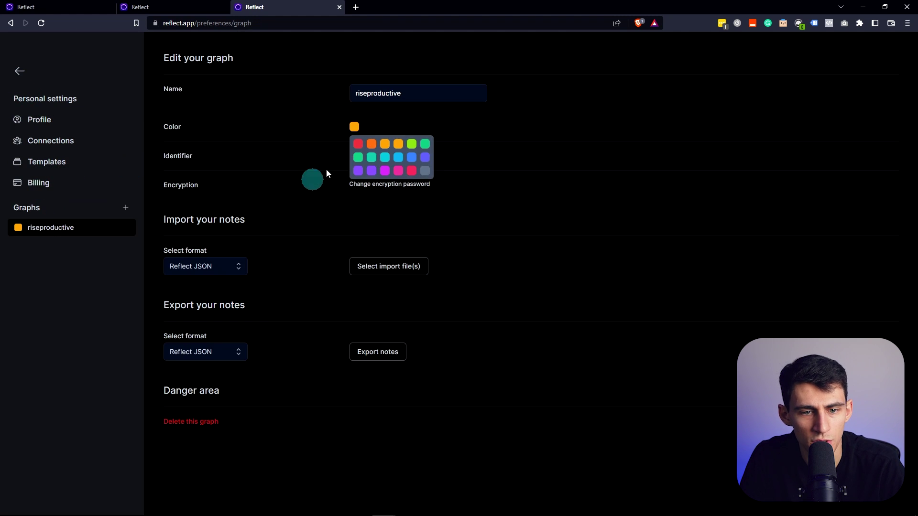
Back in Daily notes, scroll the imported meetings from 4:30am Wake Up through Lunch and Dinner
{"action": "left_click", "coordinate": [19, 70]}
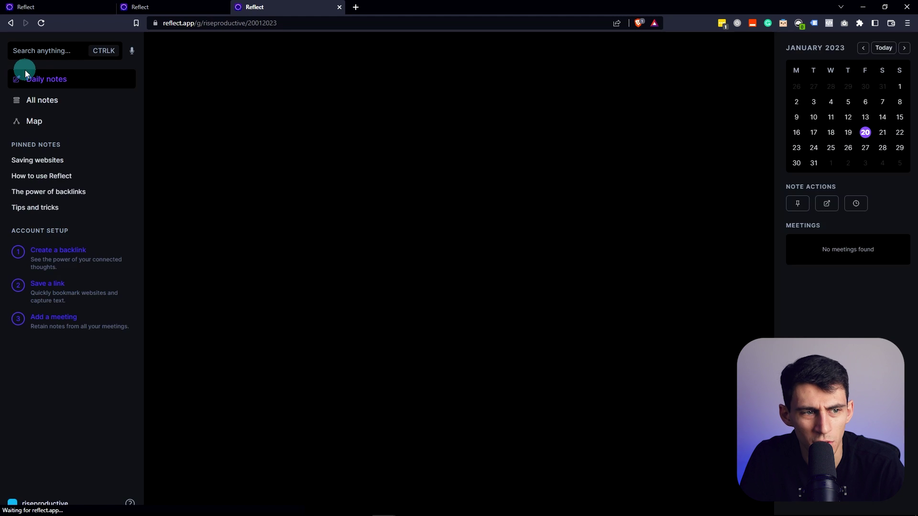
{"action": "scroll", "coordinate": [827, 197], "scroll_direction": "down", "scroll_amount": 1}
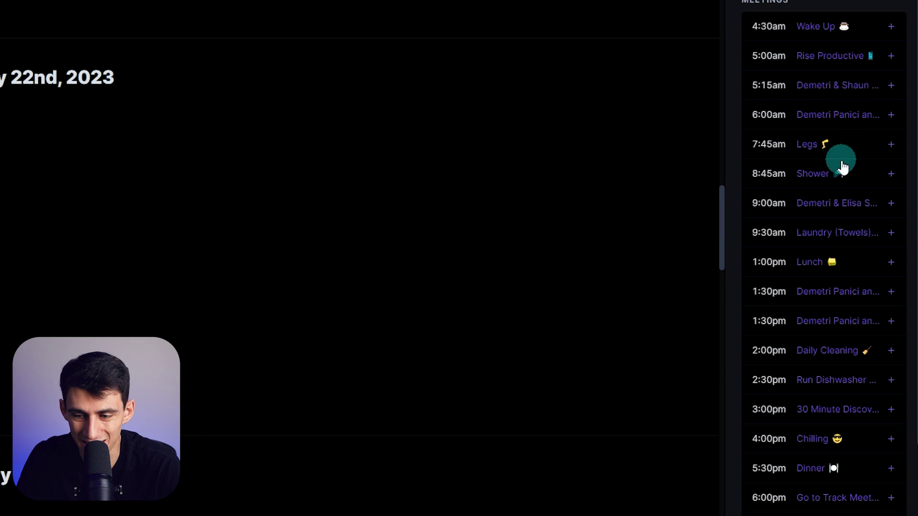
{"action": "scroll", "coordinate": [836, 182], "scroll_direction": "down", "scroll_amount": 2}
{"action": "scroll", "coordinate": [827, 195], "scroll_direction": "up", "scroll_amount": 4}
{"action": "scroll", "coordinate": [844, 207], "scroll_direction": "down", "scroll_amount": 4}
{"action": "scroll", "coordinate": [843, 207], "scroll_direction": "up", "scroll_amount": 4}
{"action": "scroll", "coordinate": [843, 207], "scroll_direction": "down", "scroll_amount": 4}
{"action": "scroll", "coordinate": [844, 209], "scroll_direction": "up", "scroll_amount": 4}
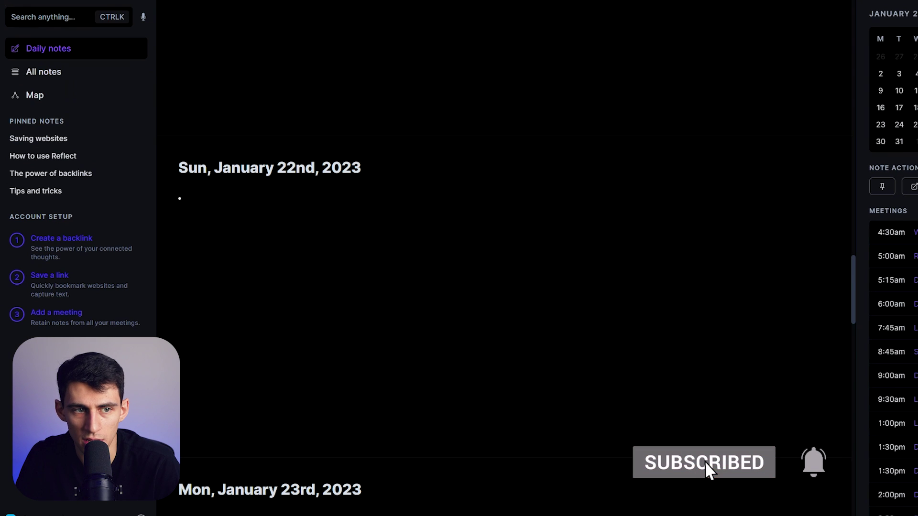
In Settings > Connections, untick Rise Productive and Growth, leaving 2 of 10 calendars synced
{"action": "key", "text": "ctrl+comma"}
{"action": "left_click", "coordinate": [98, 116]}
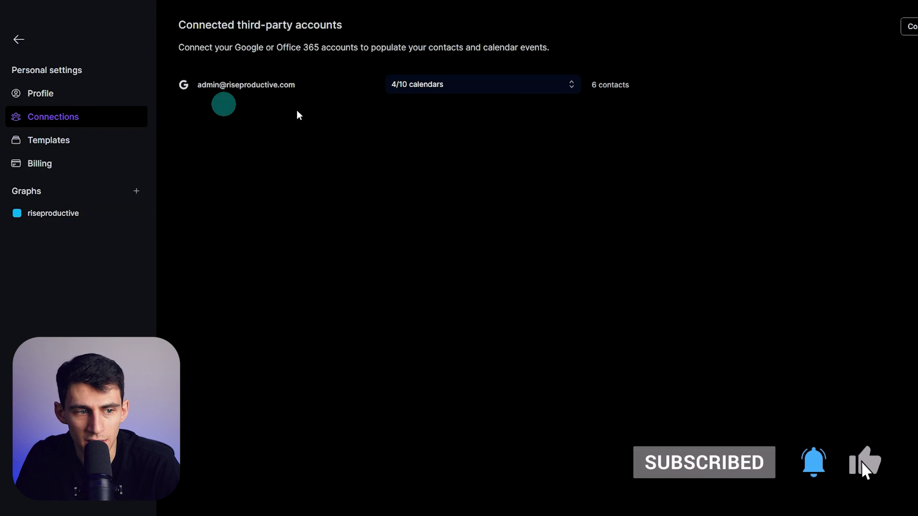
{"action": "left_click", "coordinate": [515, 87]}
{"action": "left_click", "coordinate": [440, 109]}
{"action": "left_click", "coordinate": [416, 184]}
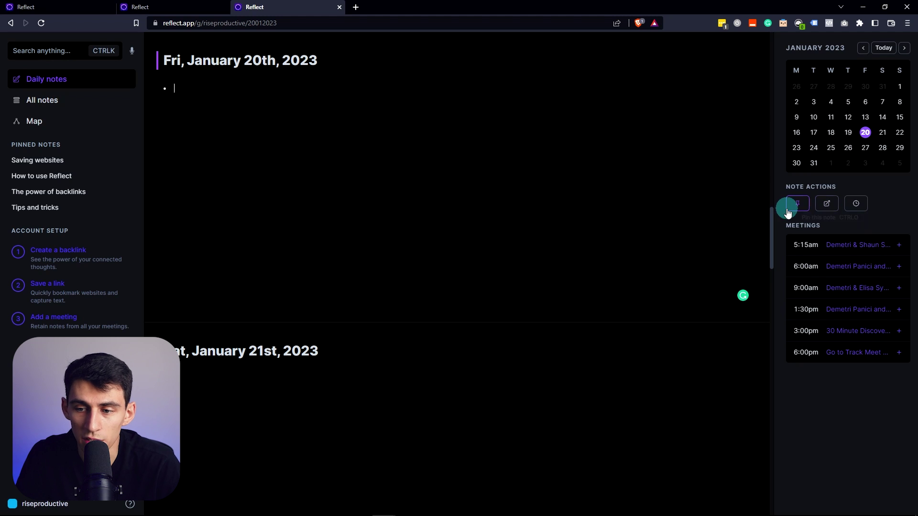
Click through January 19–22 in the mini calendar to view the daily notes with their meetings
{"action": "left_click", "coordinate": [232, 373]}
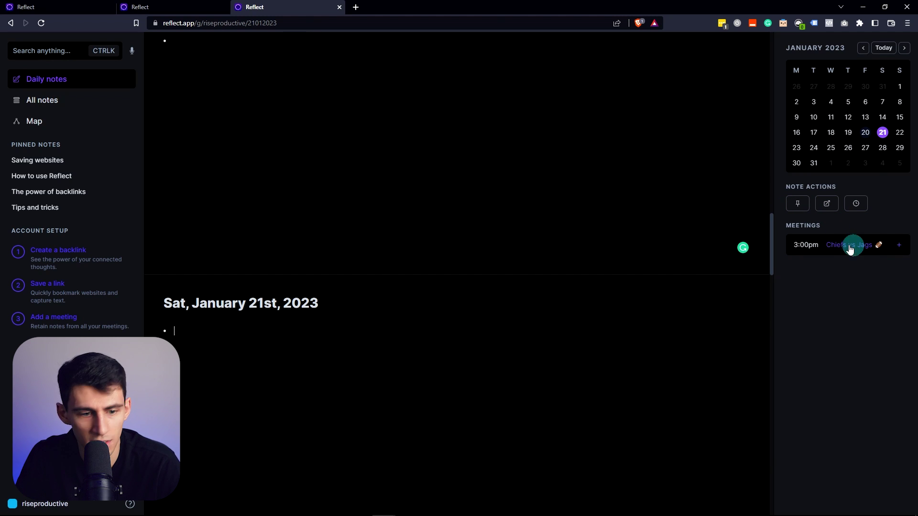
{"action": "scroll", "coordinate": [378, 291], "scroll_direction": "down", "scroll_amount": 8}
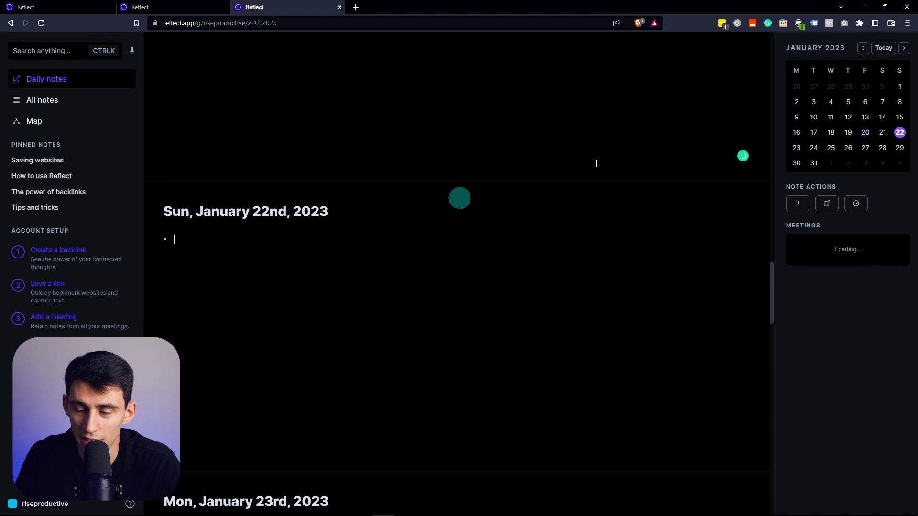
{"action": "left_click", "coordinate": [847, 132]}
{"action": "left_click", "coordinate": [865, 133]}
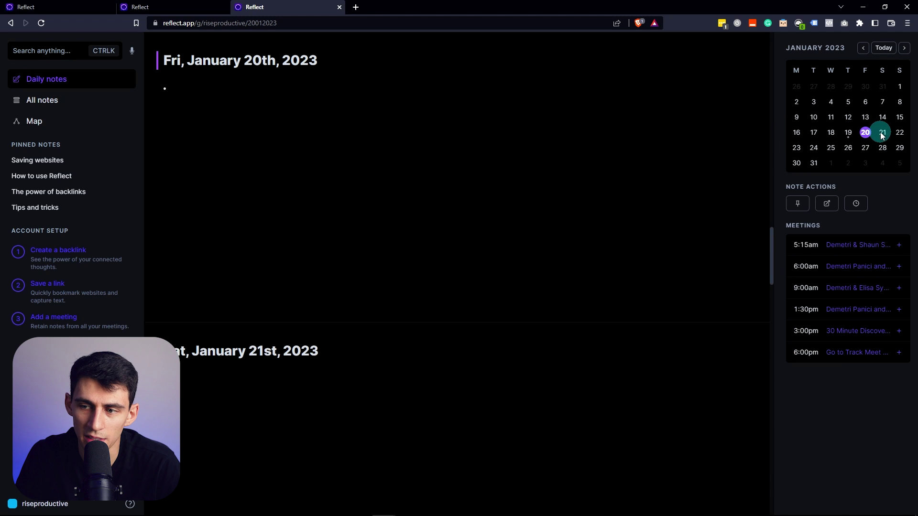
{"action": "left_click", "coordinate": [882, 132]}
{"action": "left_click", "coordinate": [899, 132]}
{"action": "left_click", "coordinate": [850, 136]}
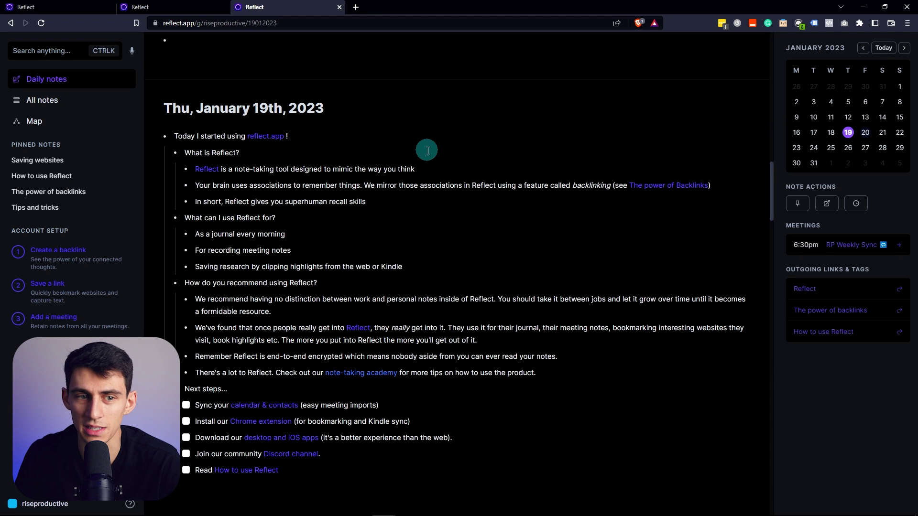
{"action": "scroll", "coordinate": [205, 285], "scroll_direction": "down", "scroll_amount": 8}
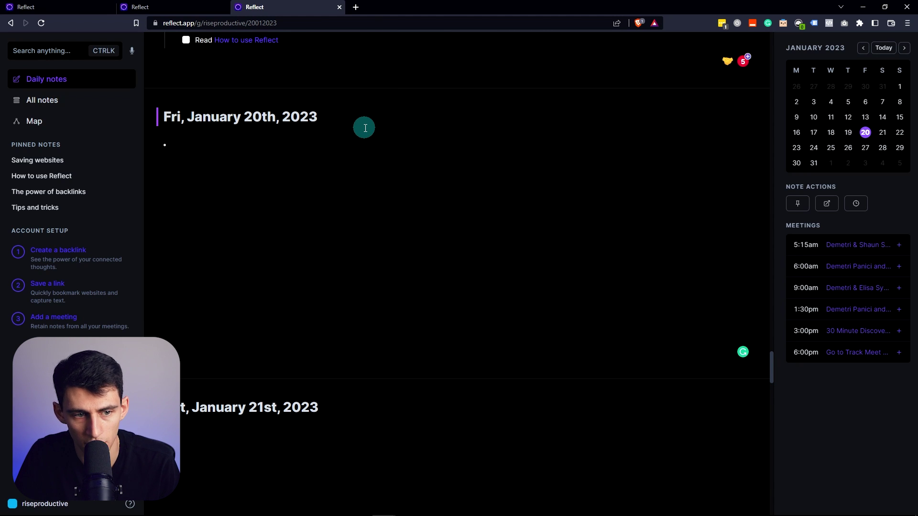
Add a 'Daily Agenda' H1 heading with a 'Run Dishwasher' to-do beneath it
{"action": "type", "text": "/"}
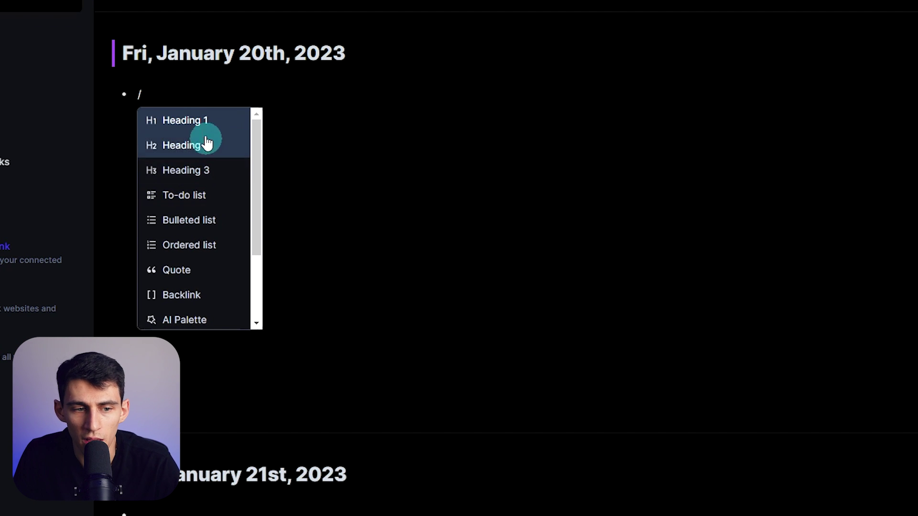
{"action": "type", "text": "h1"}
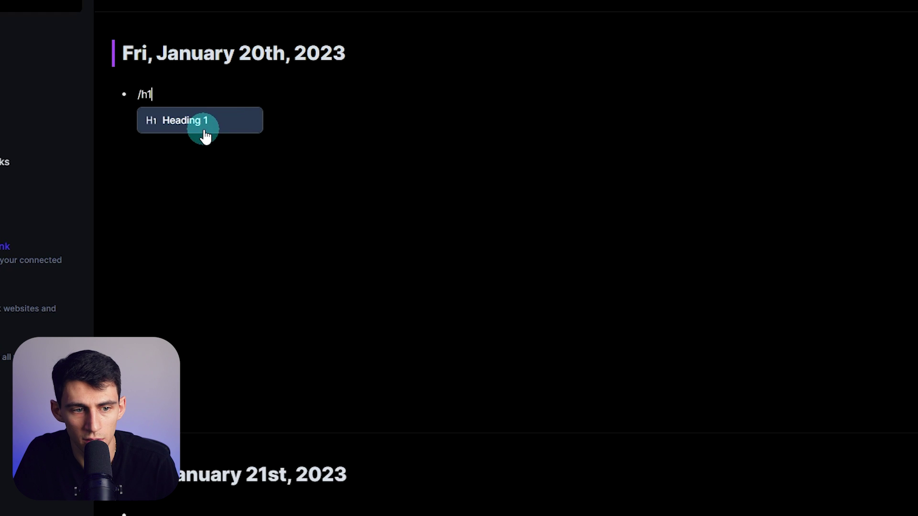
{"action": "left_click", "coordinate": [205, 130]}
{"action": "type", "text": "Daily Agend"}
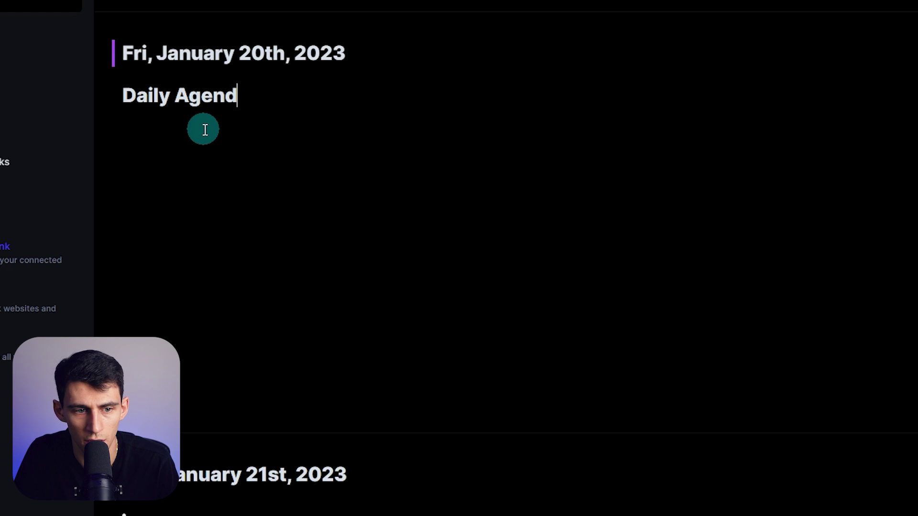
{"action": "type", "text": "a"}
{"action": "key", "text": "Return"}
{"action": "type", "text": "/to"}
{"action": "key", "text": "Return"}
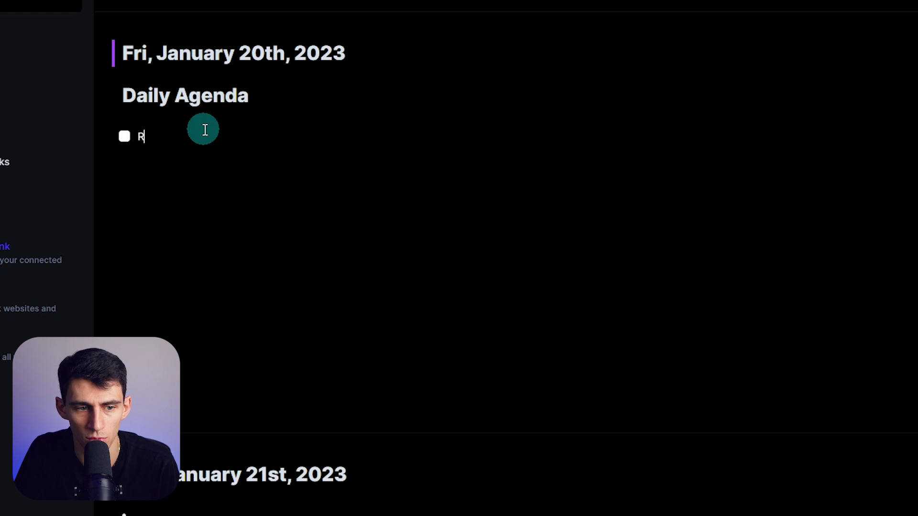
{"action": "type", "text": "Run Dishwasher"}
{"action": "key", "text": "Return"}
Add a 'Record Videos #youtube' to-do and a meeting to-do tagged #consulting
{"action": "type", "text": "Record Vid"}
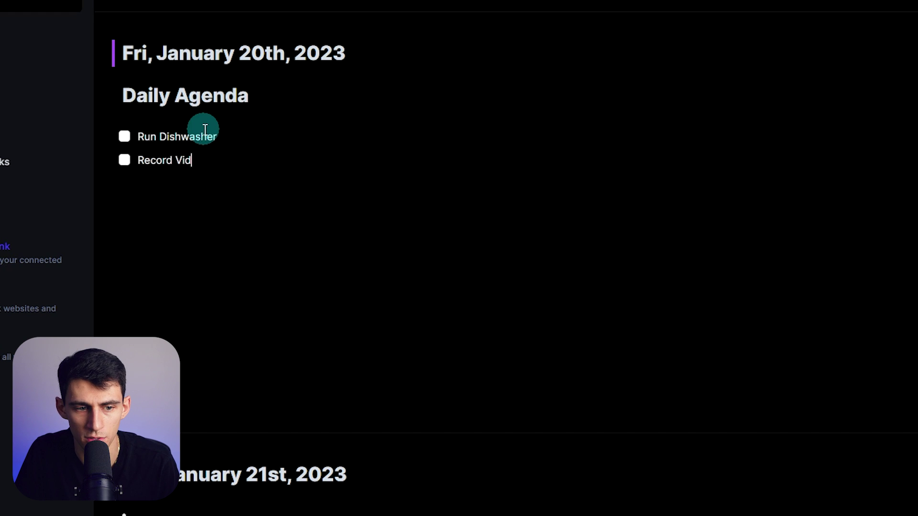
{"action": "type", "text": "eps #"}
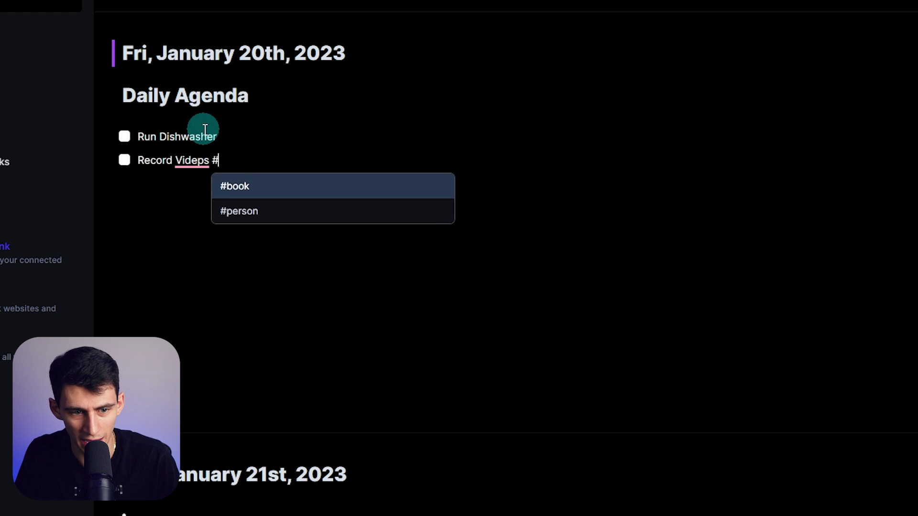
{"action": "type", "text": "y"}
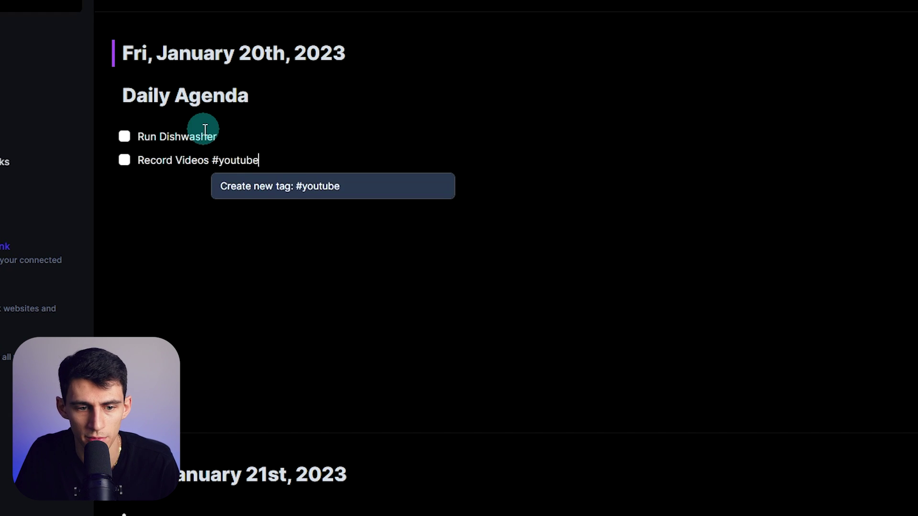
{"action": "type", "text": "outube"}
{"action": "key", "text": "Return"}
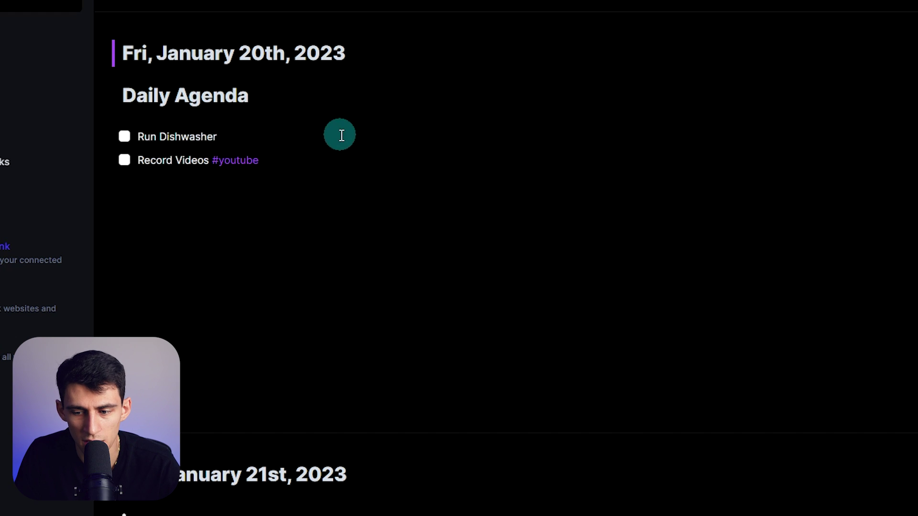
{"action": "left_click", "coordinate": [770, 394]}
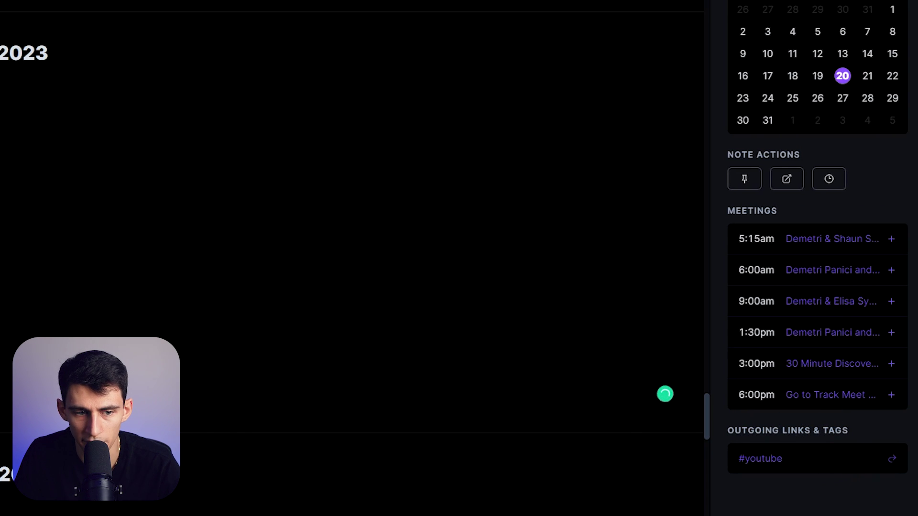
{"action": "left_click", "coordinate": [8, 150]}
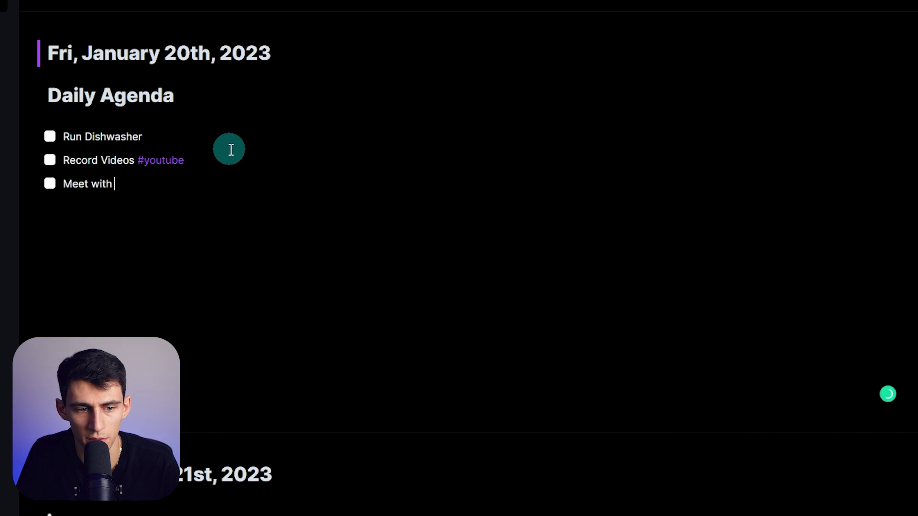
{"action": "type", "text": "#consult"}
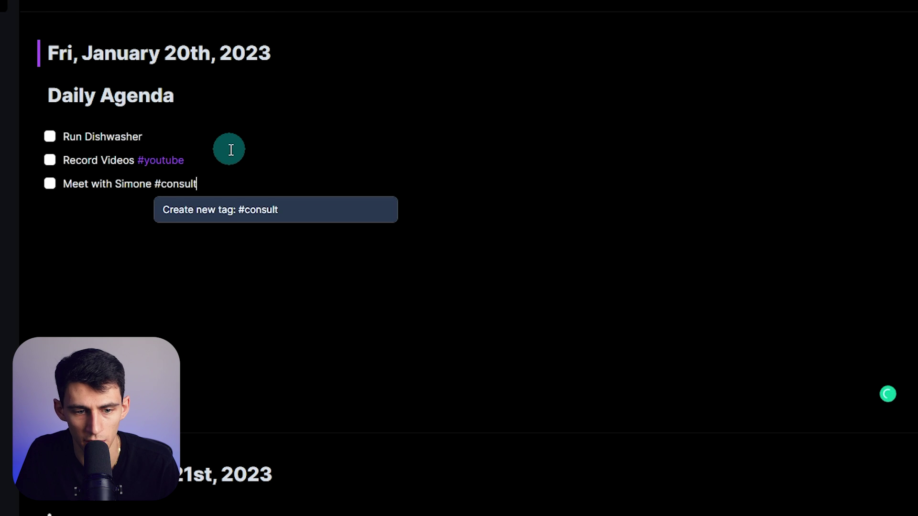
{"action": "type", "text": "ing"}
{"action": "key", "text": "Return"}
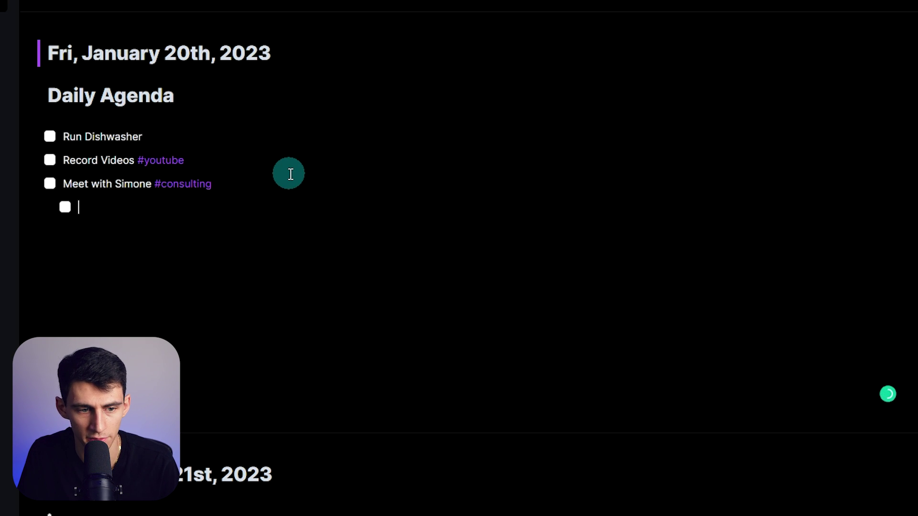
{"action": "type", "text": "/"}
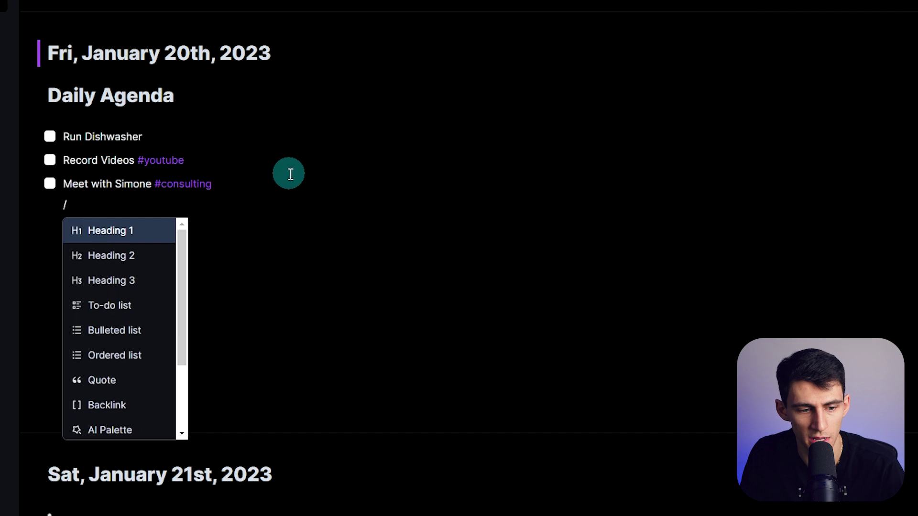
Insert the company template, view its #company tag page, then delete the inserted template lines
{"action": "scroll", "coordinate": [125, 365], "scroll_direction": "down", "scroll_amount": 3}
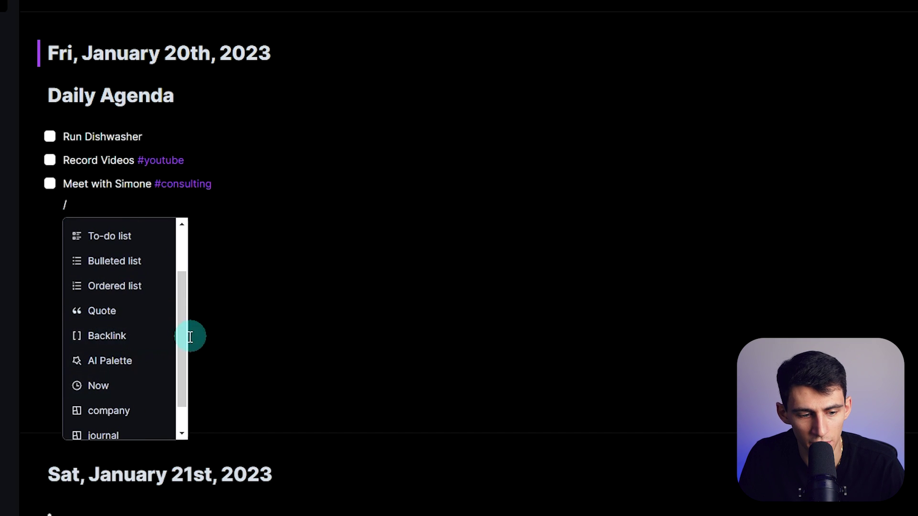
{"action": "scroll", "coordinate": [115, 349], "scroll_direction": "down", "scroll_amount": 1}
{"action": "left_click", "coordinate": [108, 397]}
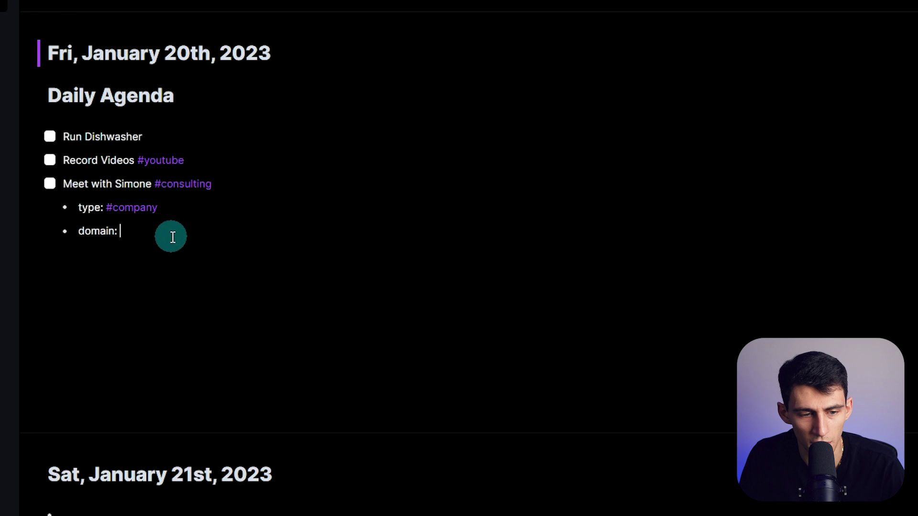
{"action": "left_click", "coordinate": [124, 206]}
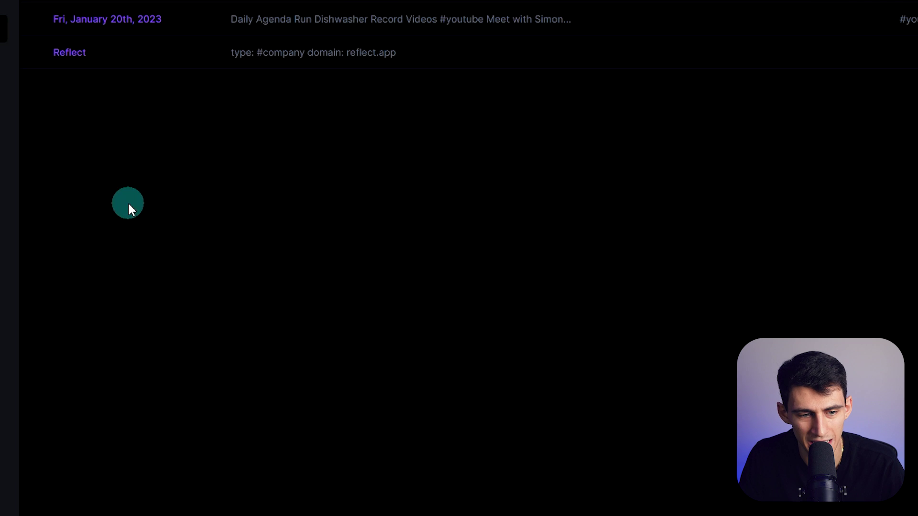
{"action": "left_click", "coordinate": [233, 26]}
{"action": "left_click_drag", "start_coordinate": [162, 155], "coordinate": [84, 120]}
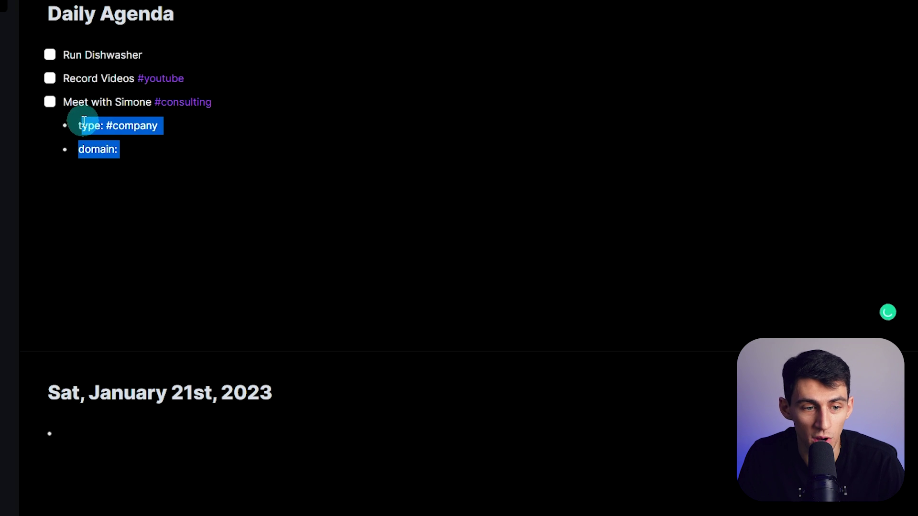
{"action": "key", "text": "BackSpace"}
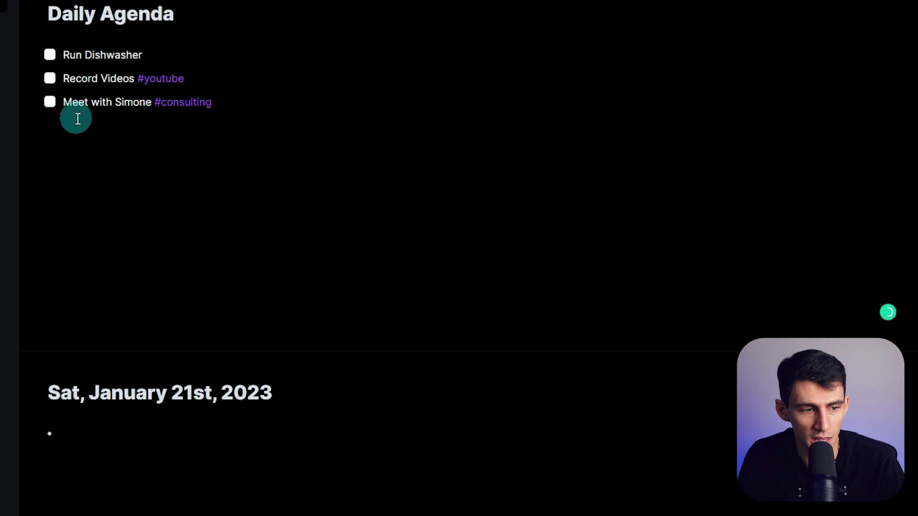
On the notes Map, drag the Fri, January 20th node and briefly open it before returning
{"action": "mouse_move", "coordinate": [4, 172]}
{"action": "left_click", "coordinate": [53, 59]}
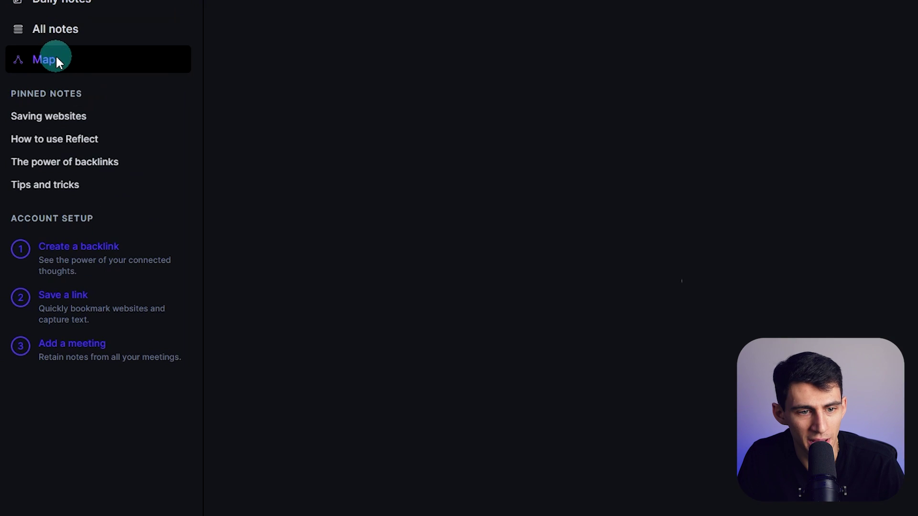
{"action": "left_click", "coordinate": [670, 287]}
{"action": "left_click_drag", "start_coordinate": [829, 311], "coordinate": [494, 359]}
{"action": "left_click", "coordinate": [493, 357]}
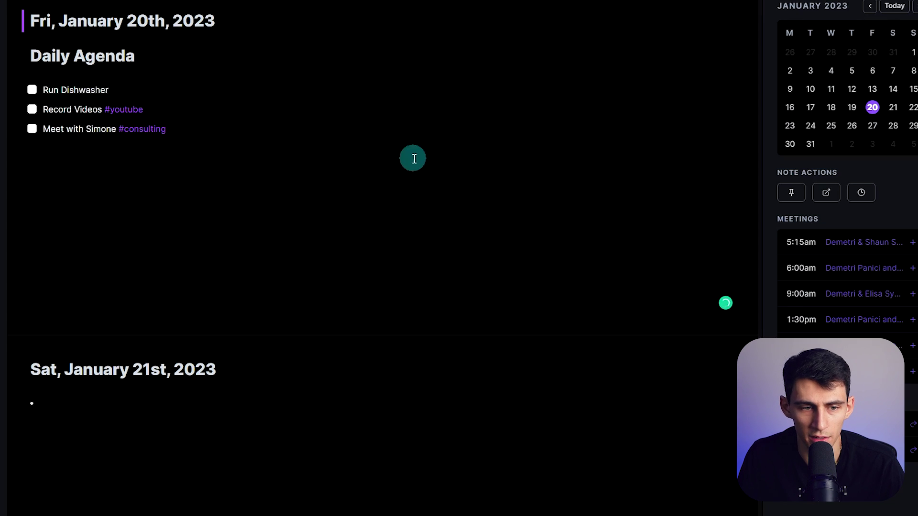
{"action": "key", "text": "super+bracketleft"}
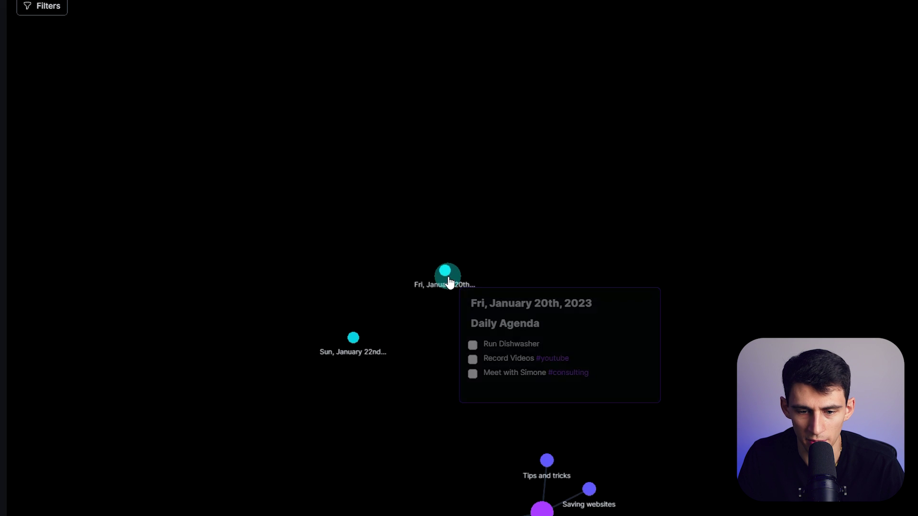
Open the Journal note from its node on the map
{"action": "mouse_move", "coordinate": [449, 277]}
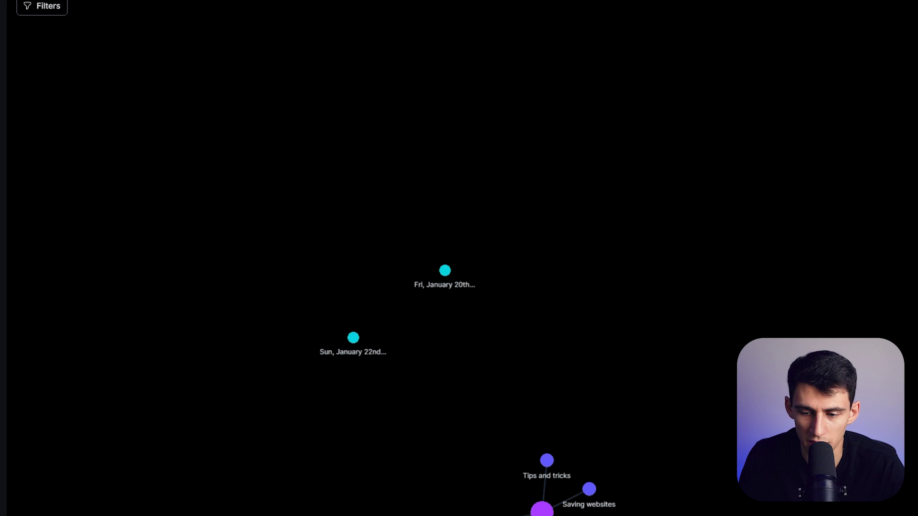
{"action": "mouse_move", "coordinate": [755, 443]}
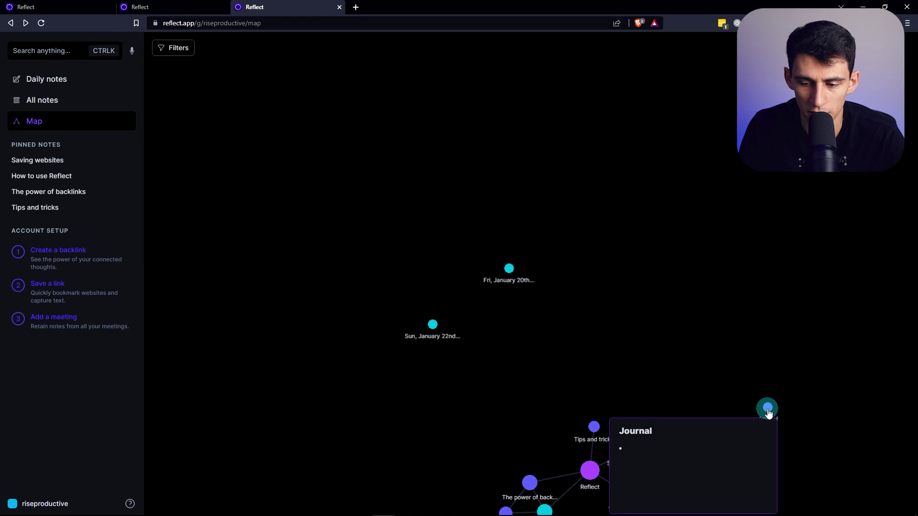
{"action": "left_click", "coordinate": [767, 409]}
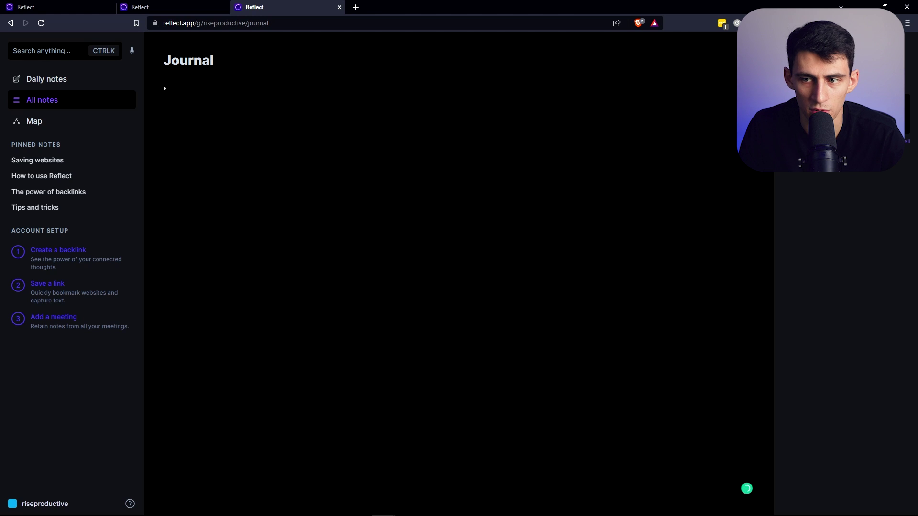
Pin the Journal note and add a to-do about improving the Notion consulting business, linked to [[Journal]]
{"action": "left_click", "coordinate": [54, 79]}
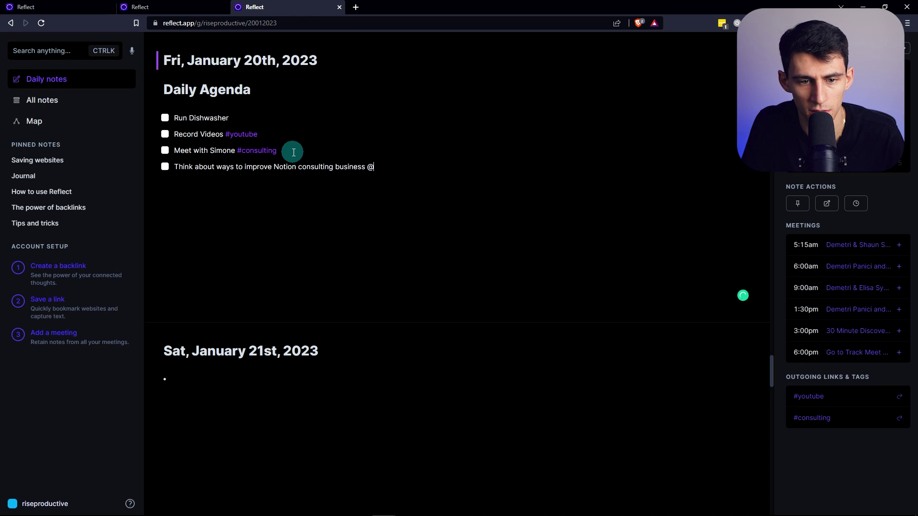
{"action": "key", "text": "BackSpace"}
{"action": "type", "text": "#"}
{"action": "type", "text": "No"}
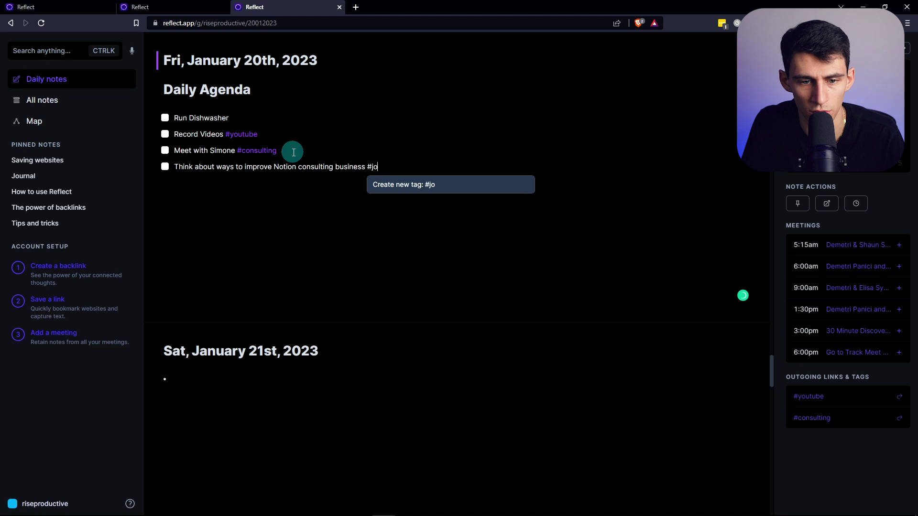
{"action": "key", "text": "BackSpace"}
{"action": "key", "text": "BackSpace"}
{"action": "key", "text": "BackSpace"}
{"action": "type", "text": "/"}
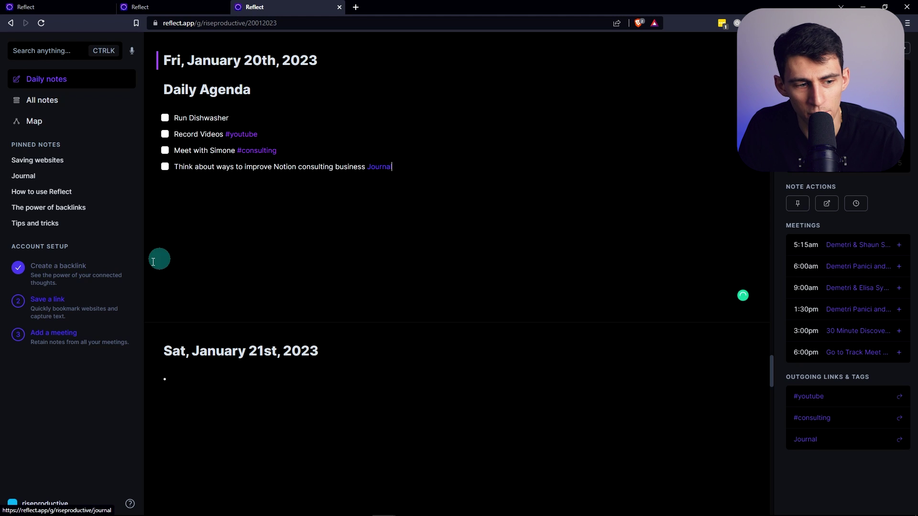
{"action": "left_click", "coordinate": [60, 280]}
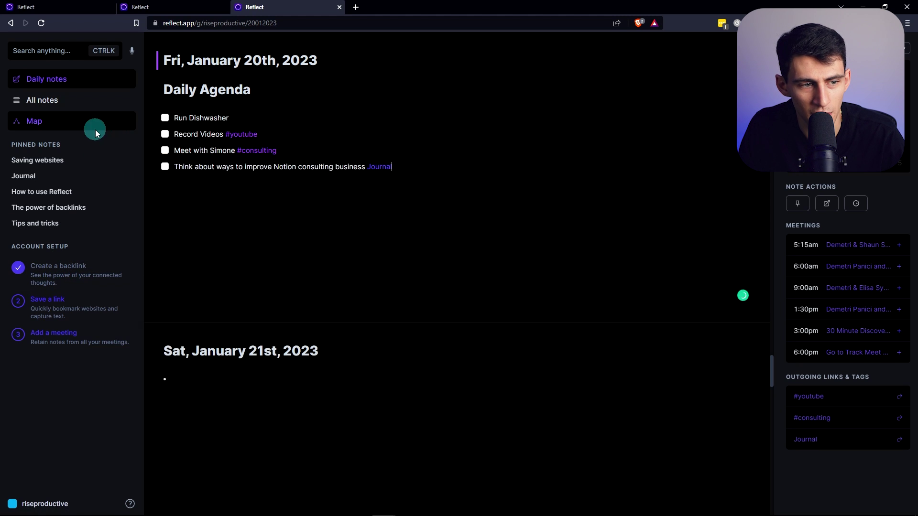
Verify the link on the Map, the Jan 20 note and the Journal page, then return to Daily notes
{"action": "left_click", "coordinate": [93, 125]}
{"action": "mouse_move", "coordinate": [427, 141]}
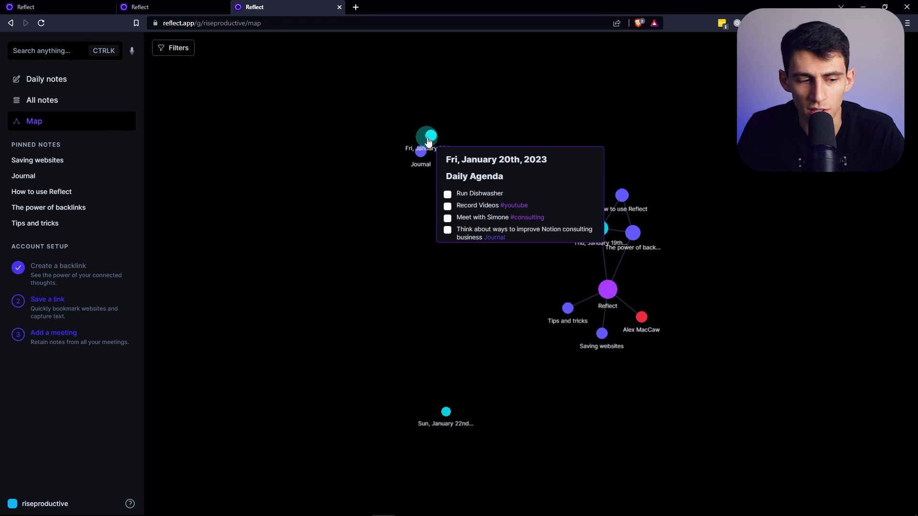
{"action": "left_click", "coordinate": [428, 141]}
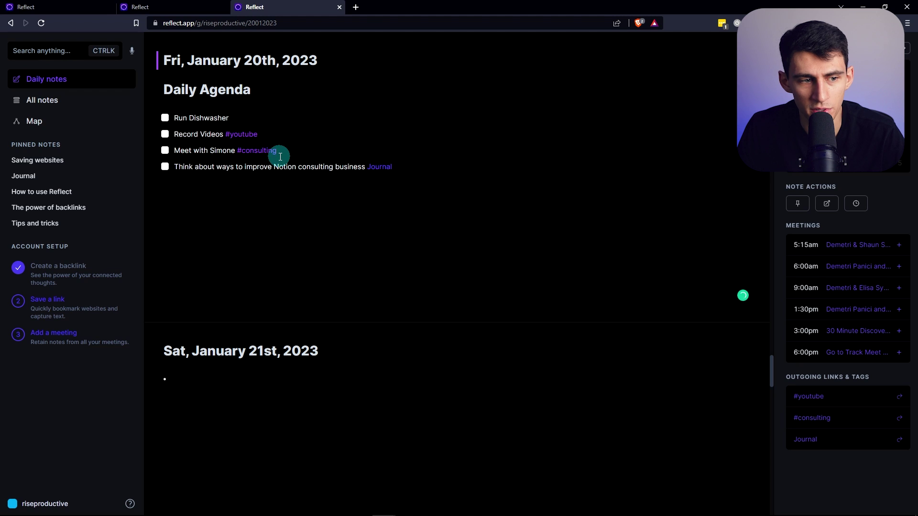
{"action": "left_click", "coordinate": [382, 166]}
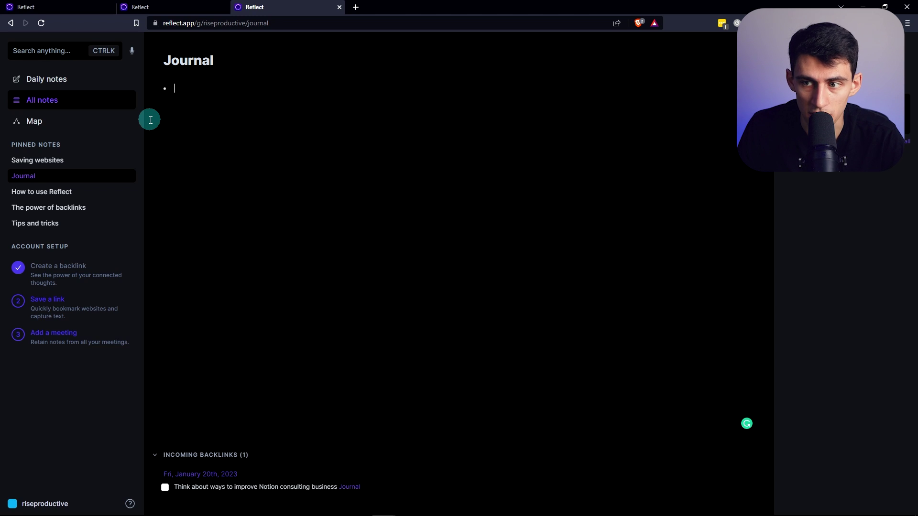
{"action": "left_click", "coordinate": [98, 80]}
Install the Reflect browser extension from its Chrome Web Store page
{"action": "left_click", "coordinate": [114, 282]}
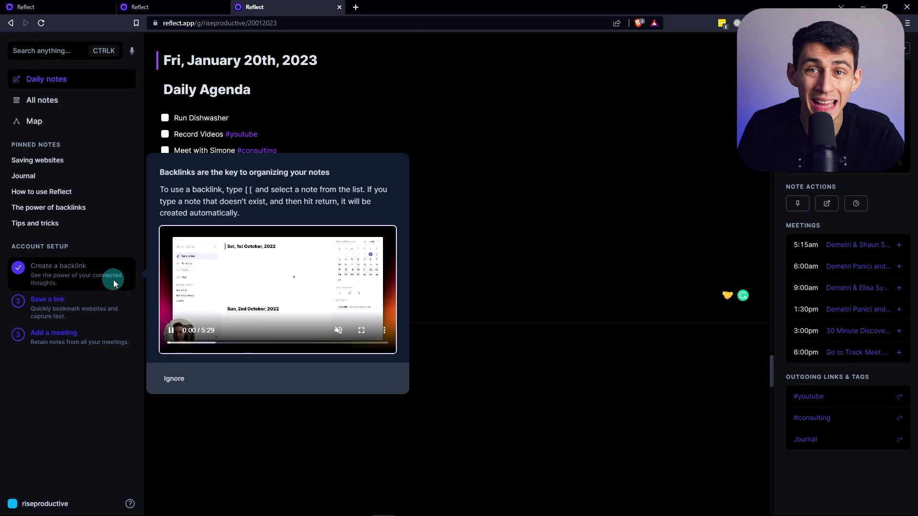
{"action": "left_click", "coordinate": [41, 306]}
{"action": "left_click", "coordinate": [359, 348]}
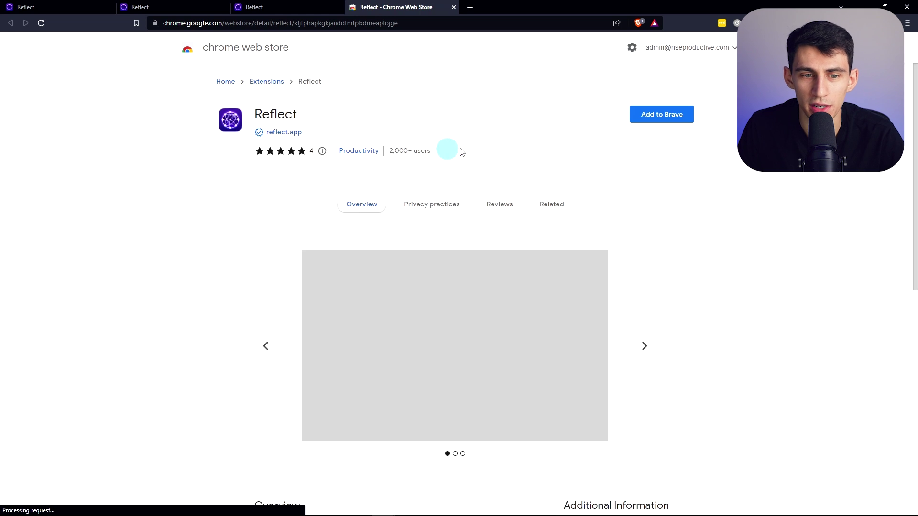
{"action": "left_click", "coordinate": [661, 115]}
{"action": "left_click", "coordinate": [467, 119]}
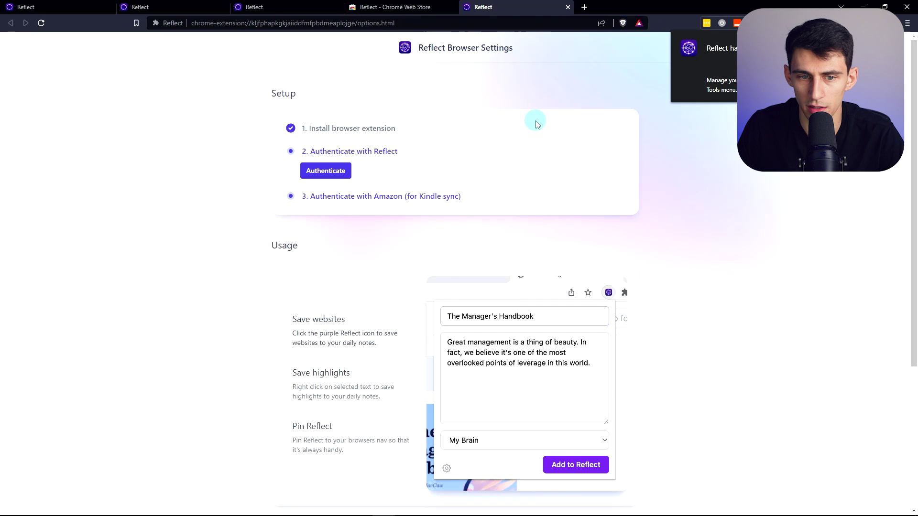
Authenticate the extension with Reflect and with Amazon for Kindle sync, then close its settings
{"action": "left_click", "coordinate": [326, 171]}
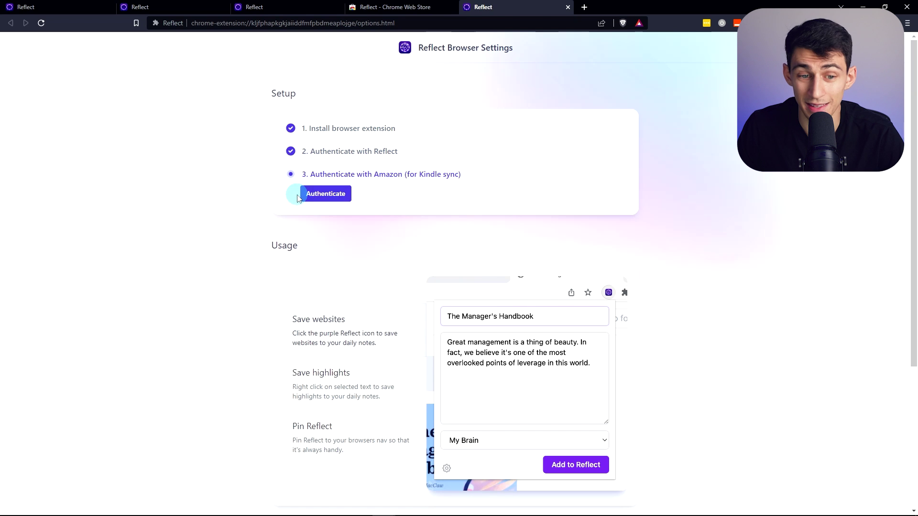
{"action": "left_click", "coordinate": [318, 195]}
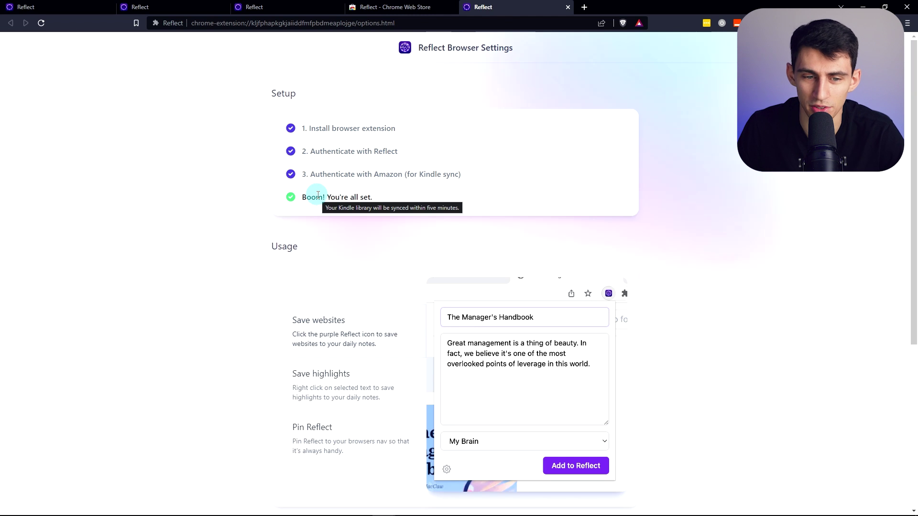
{"action": "key", "text": "ctrl+w"}
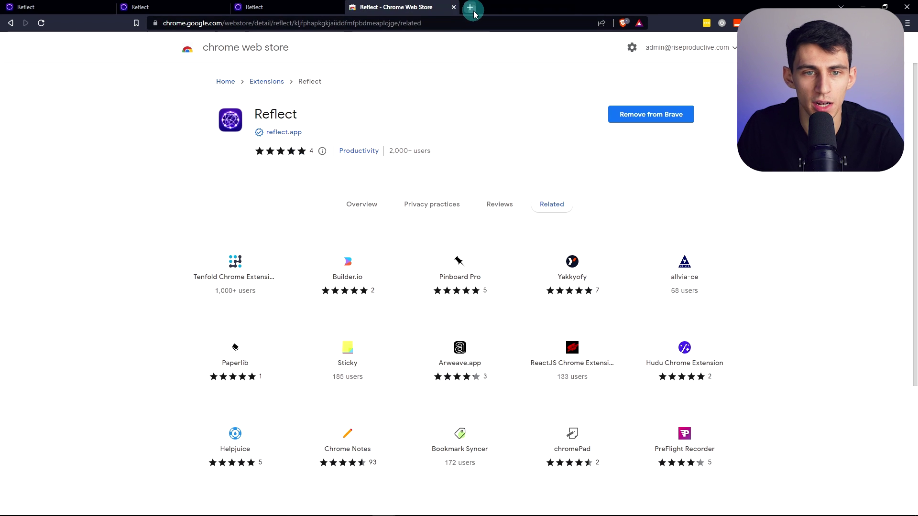
{"action": "left_click", "coordinate": [470, 8]}
Save the YouTube video 'The Future of Notion!?' to Reflect using the extension's Add to Reflect
{"action": "type", "text": "youtube.com"}
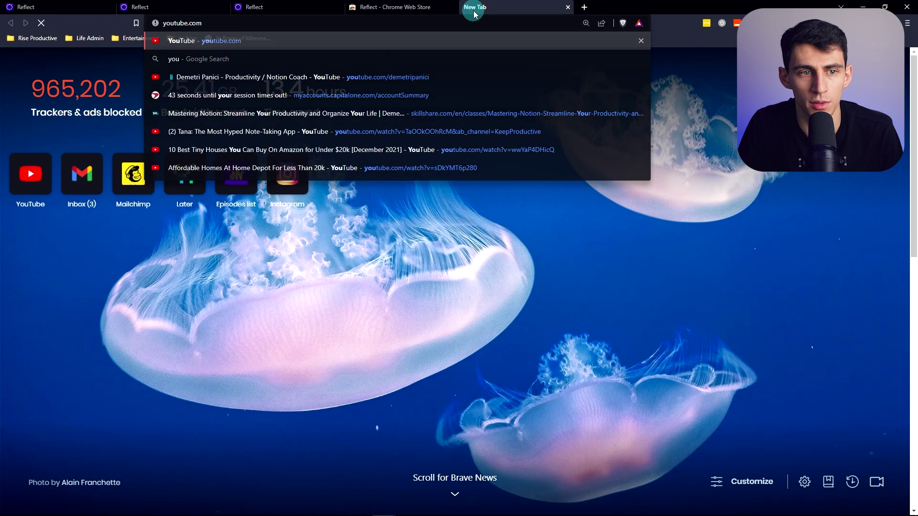
{"action": "key", "text": "Return"}
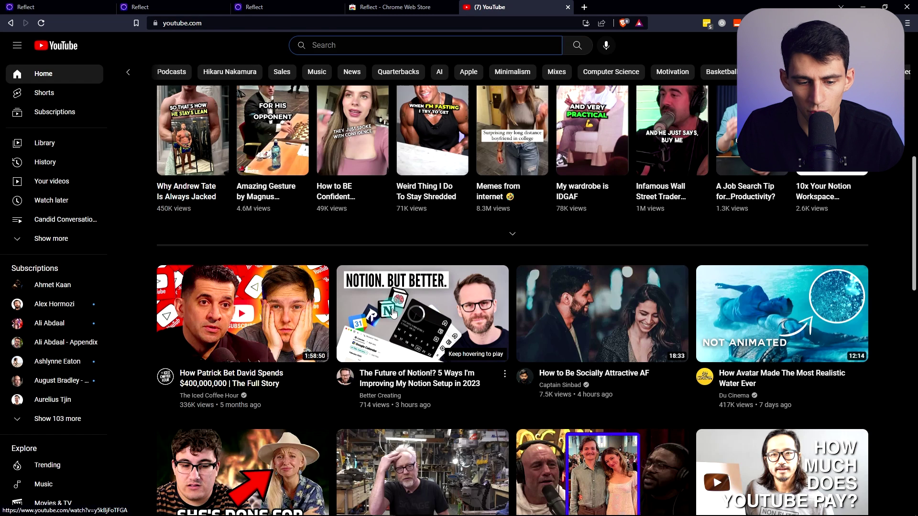
{"action": "left_click", "coordinate": [392, 313]}
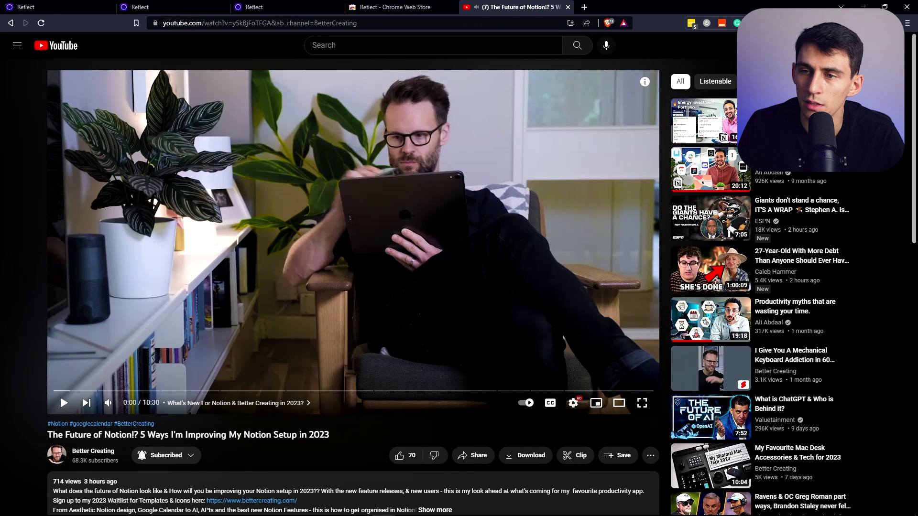
{"action": "left_click", "coordinate": [825, 23]}
{"action": "left_click", "coordinate": [804, 184]}
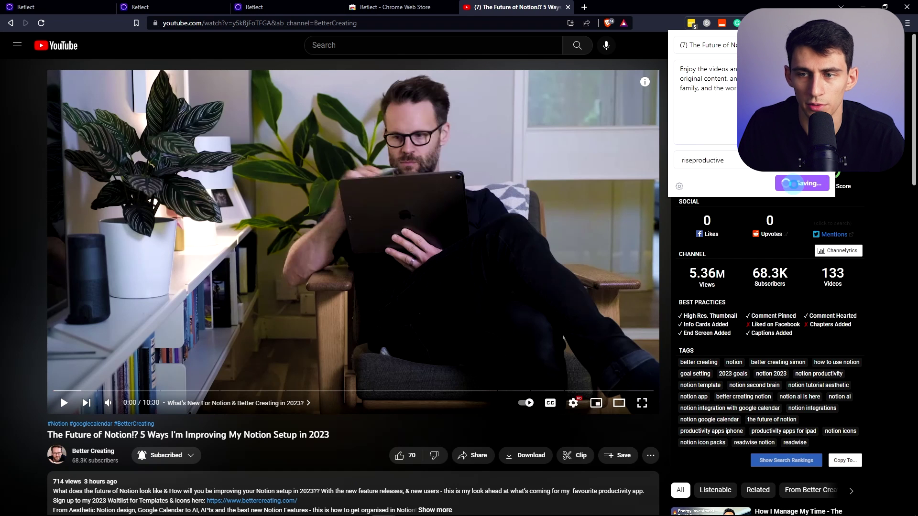
{"action": "left_click", "coordinate": [268, 6]}
{"action": "left_click", "coordinate": [66, 94]}
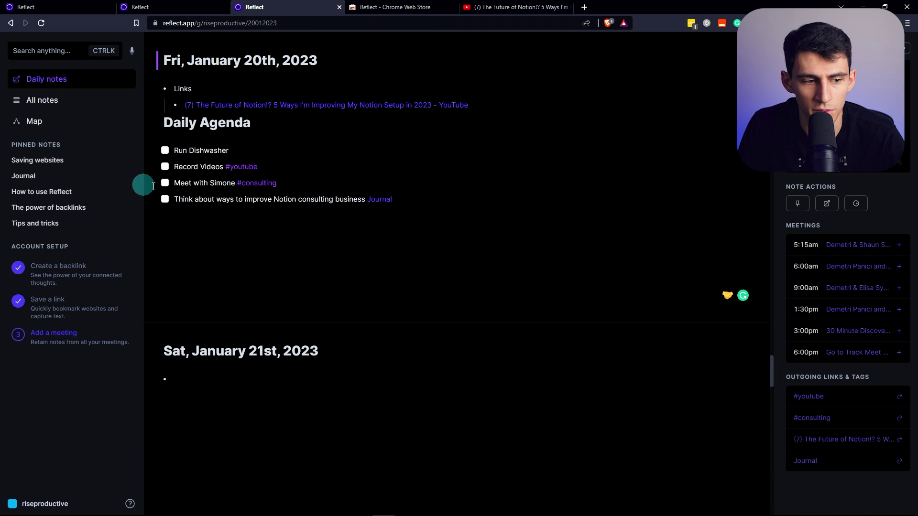
Open the Future of Notion link's note from the Links section of January 20th
{"action": "scroll", "coordinate": [205, 242], "scroll_direction": "up", "scroll_amount": 3}
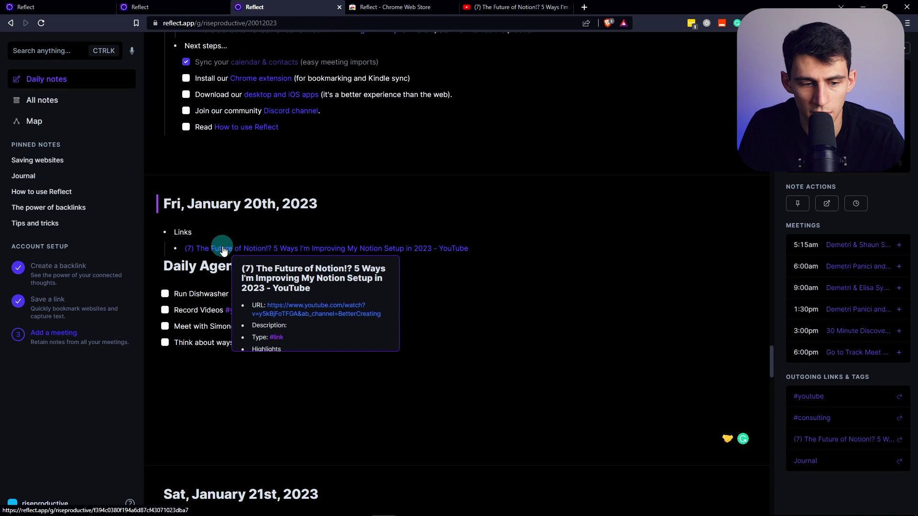
{"action": "left_click", "coordinate": [223, 249]}
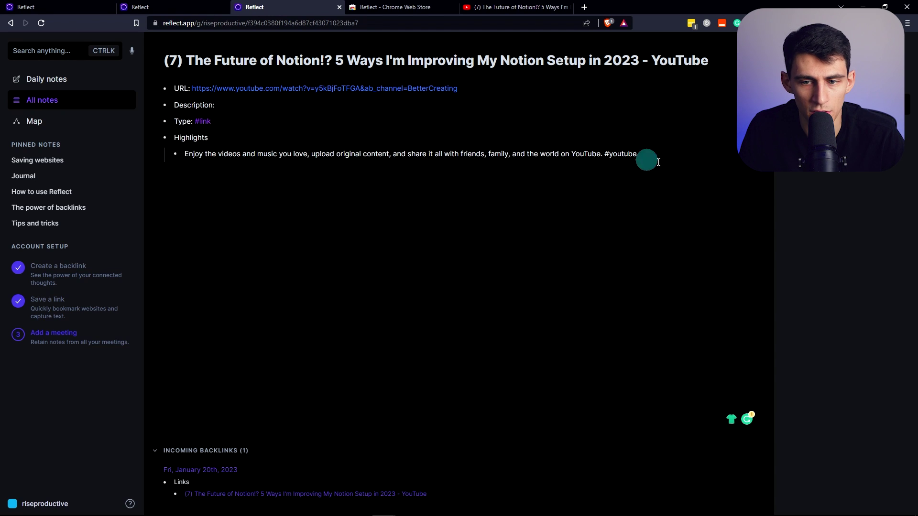
Confirm #youtube as a tag and add a line about using this for a future YouTube update
{"action": "left_click", "coordinate": [696, 160]}
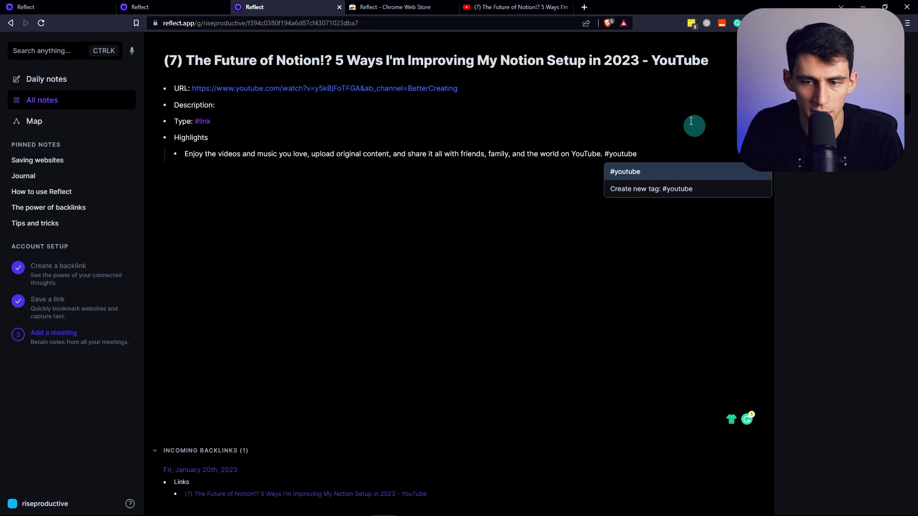
{"action": "key", "text": "Return"}
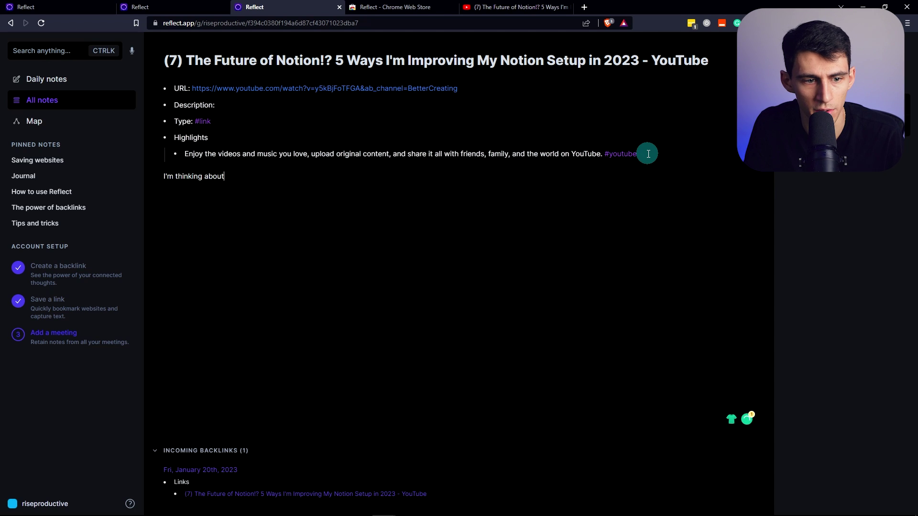
{"action": "type", "text": "I'm thinking about using this for a"}
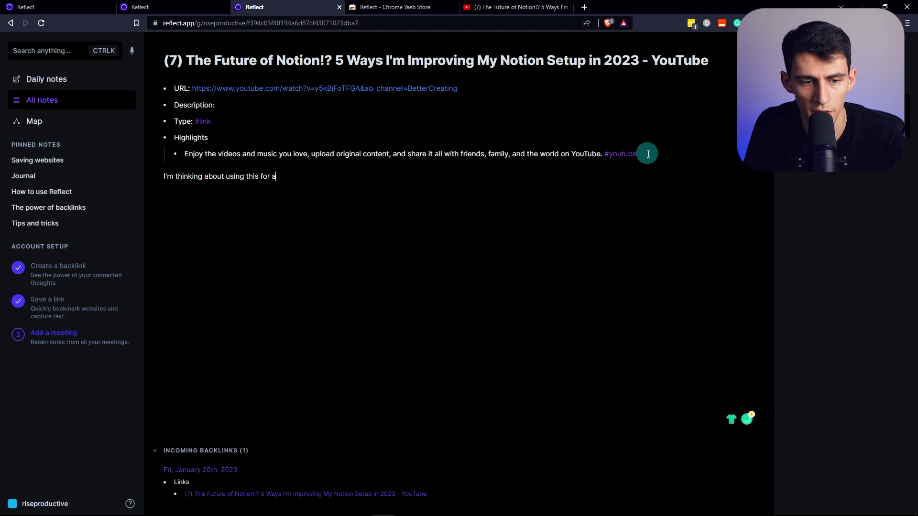
{"action": "type", "text": " future update about how I'm imp"}
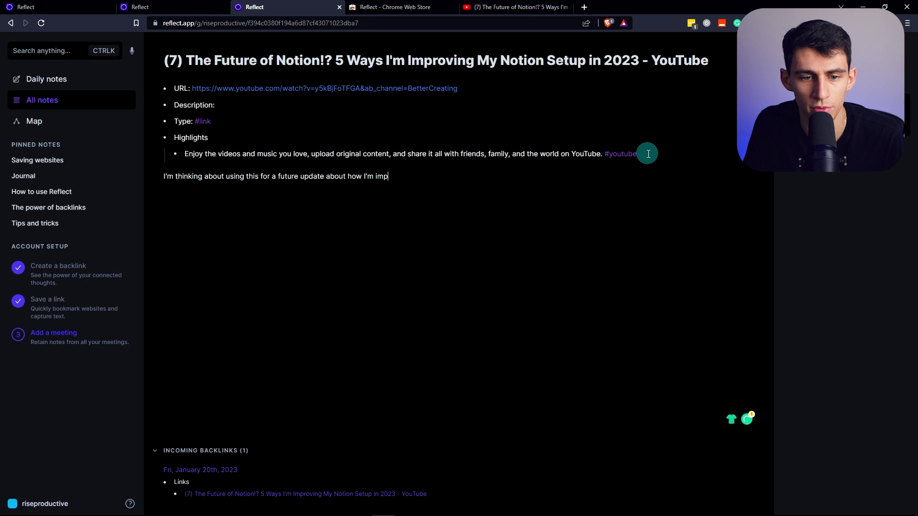
{"action": "type", "text": "roving my youtube set"}
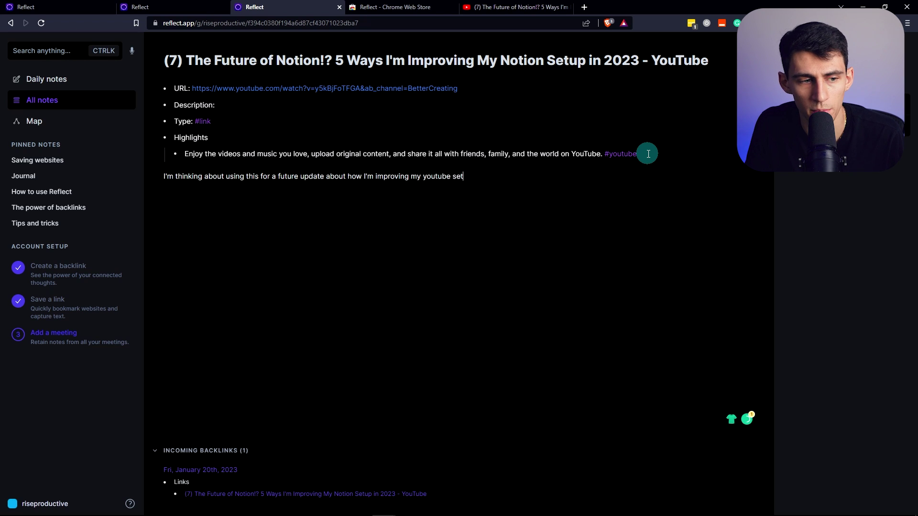
{"action": "type", "text": "up maybe I"}
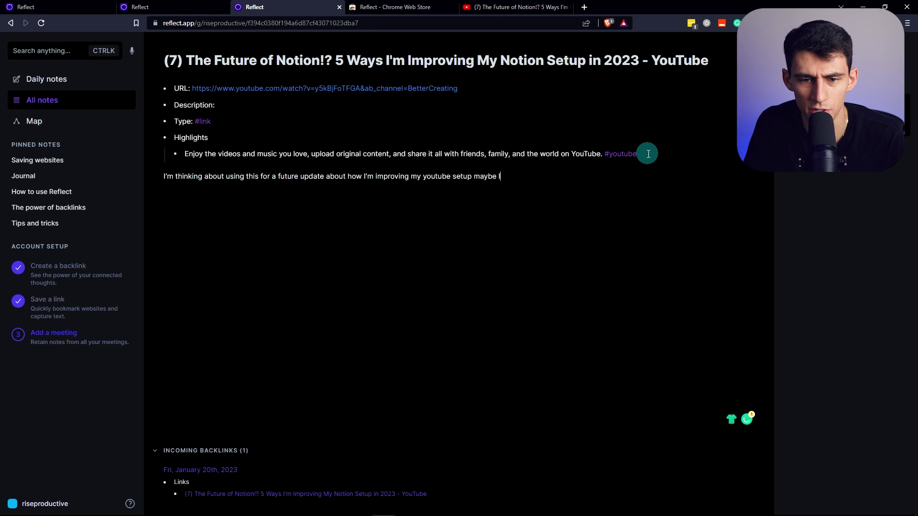
{"action": "type", "text": " should make a You"}
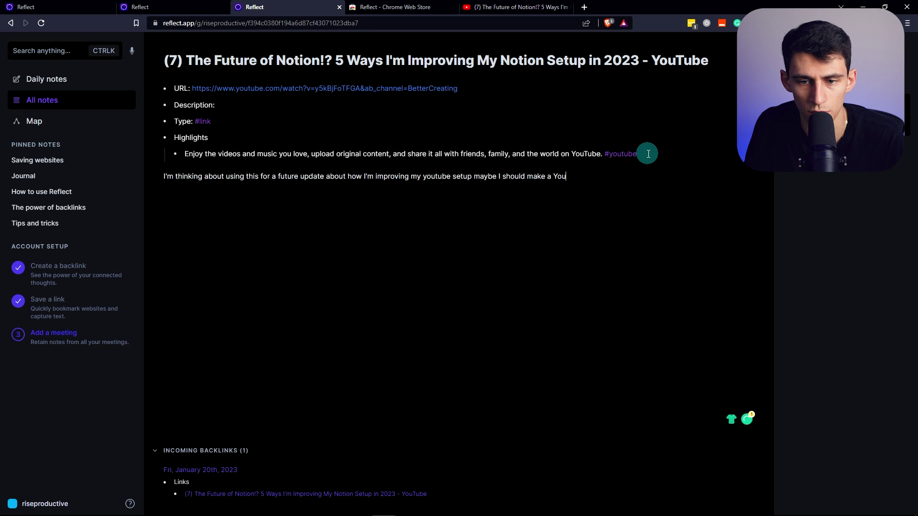
{"action": "type", "text": "Tube page in Reflect?"}
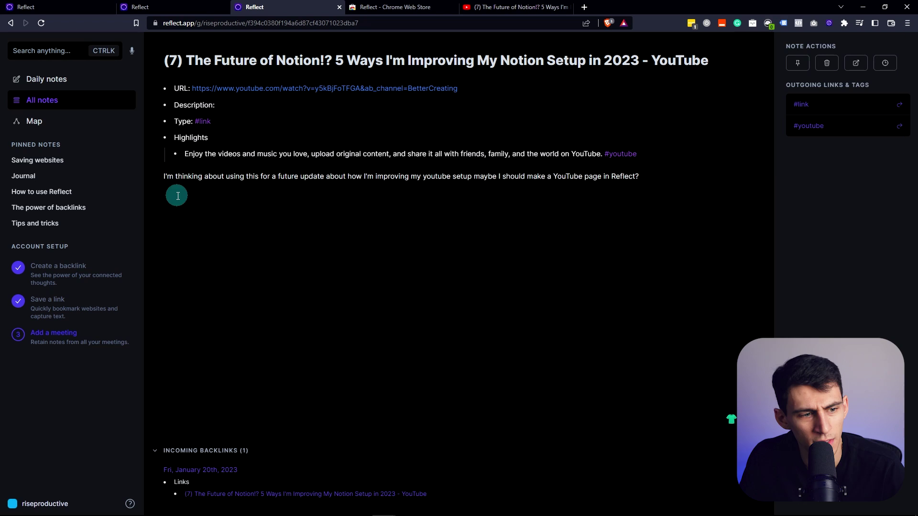
Create a new note titled YouTube from All notes and return to the video note
{"action": "left_click", "coordinate": [42, 99]}
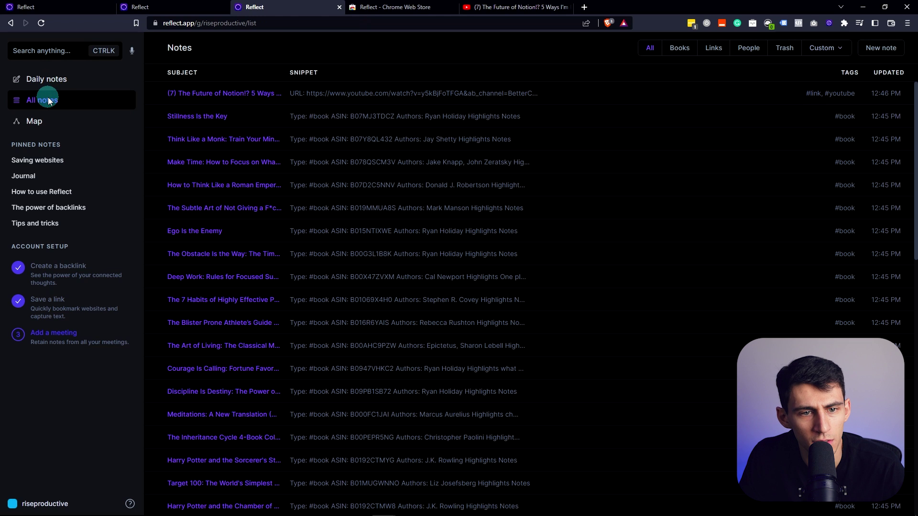
{"action": "left_click", "coordinate": [859, 53]}
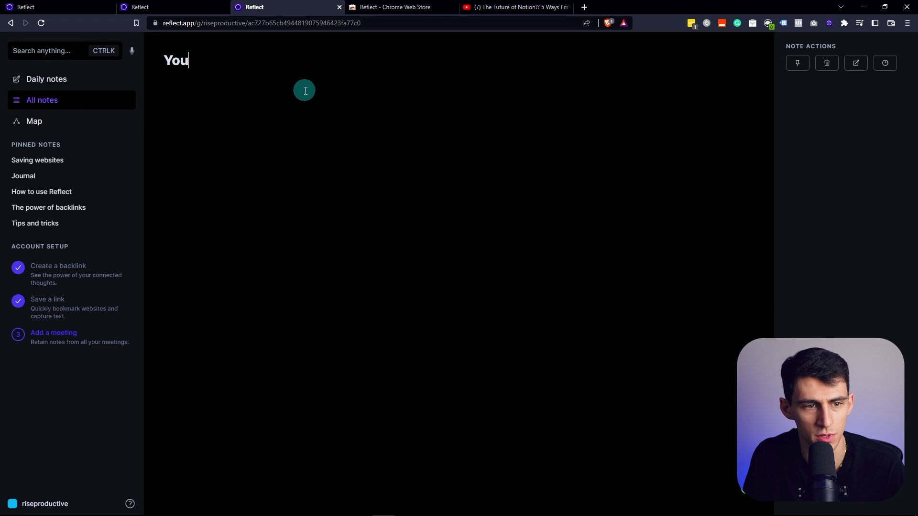
{"action": "key", "text": "alt+Left"}
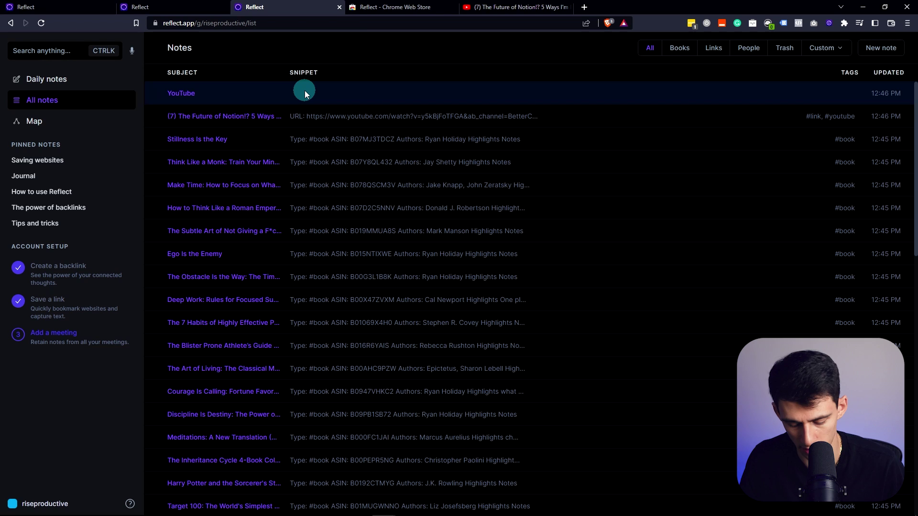
{"action": "key", "text": "alt+Left"}
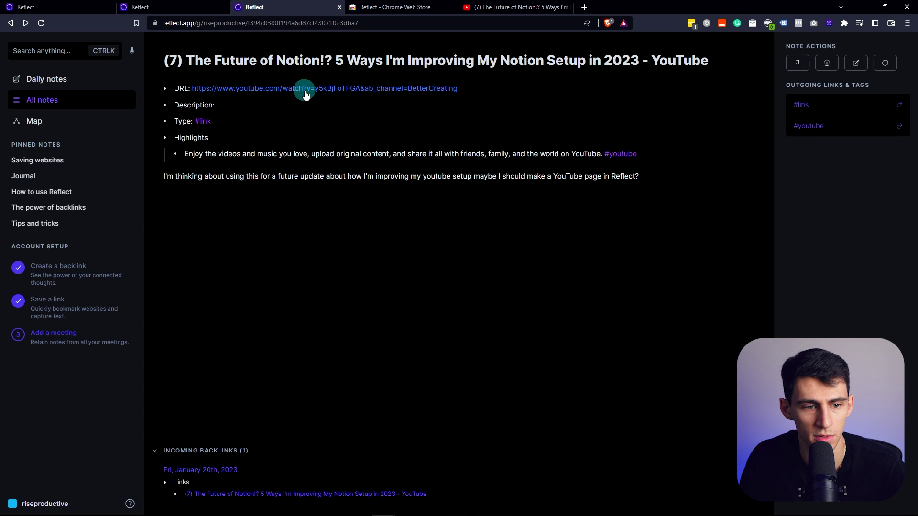
Add a [[YouTube]] backlink on a new line below the paragraph in the Future of Notion note
{"action": "left_click", "coordinate": [649, 173]}
{"action": "key", "text": "Return"}
{"action": "type", "text": "/back"}
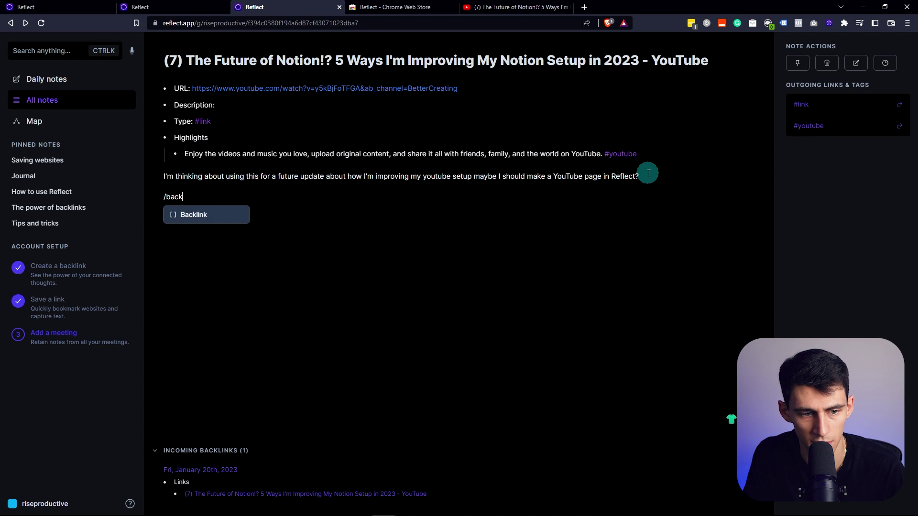
{"action": "key", "text": "BackSpace"}
{"action": "key", "text": "BackSpace"}
{"action": "key", "text": "BackSpace"}
{"action": "key", "text": "BackSpace"}
{"action": "key", "text": "BackSpace"}
{"action": "type", "text": "[Yo"}
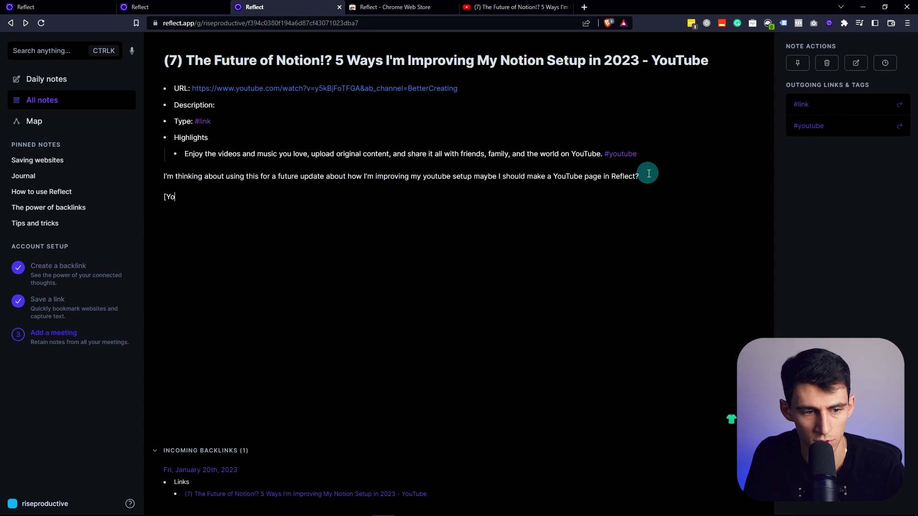
{"action": "key", "text": "BackSpace"}
{"action": "key", "text": "BackSpace"}
{"action": "key", "text": "BackSpace"}
{"action": "type", "text": "/back"}
{"action": "key", "text": "Return"}
{"action": "type", "text": "YouTube"}
{"action": "key", "text": "Return"}
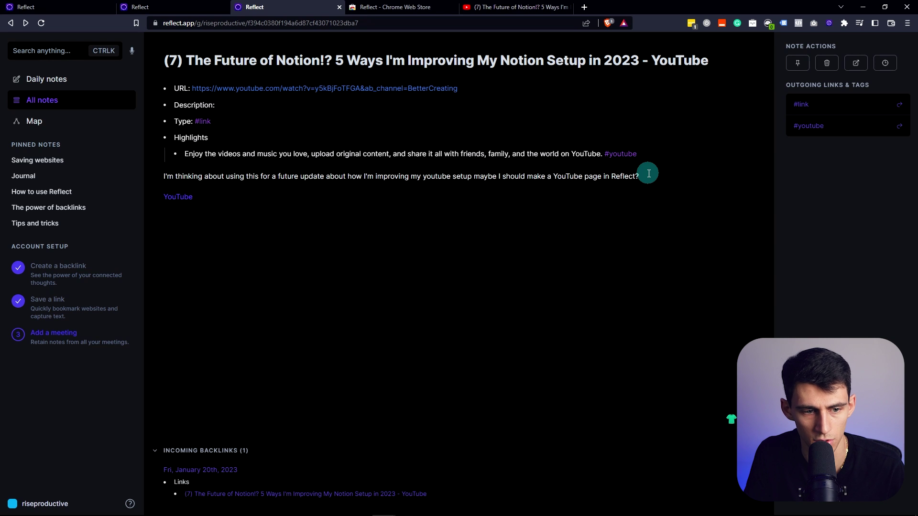
{"action": "type", "text": "[[Yout"}
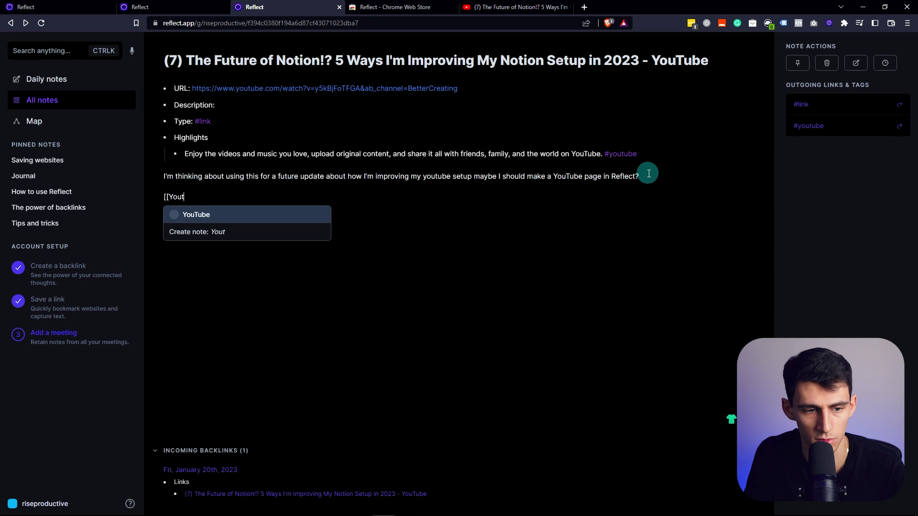
{"action": "key", "text": "Return"}
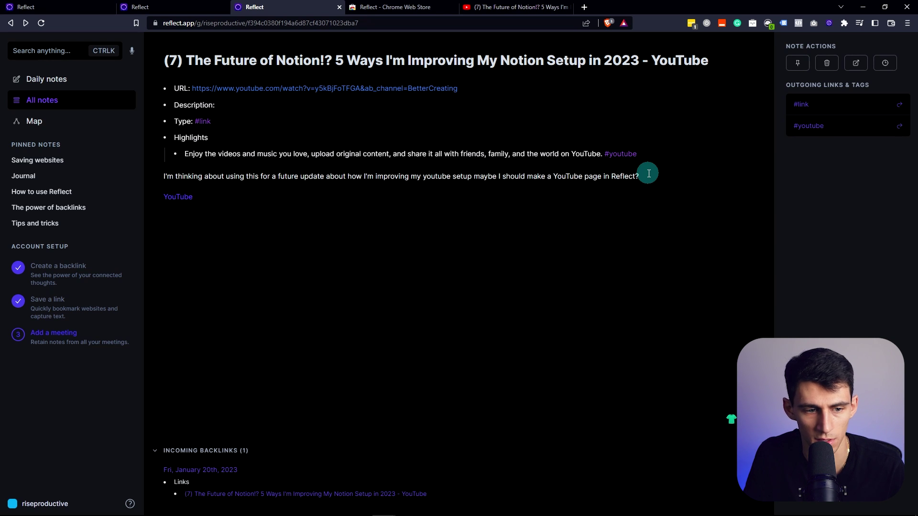
{"action": "left_click", "coordinate": [50, 120]}
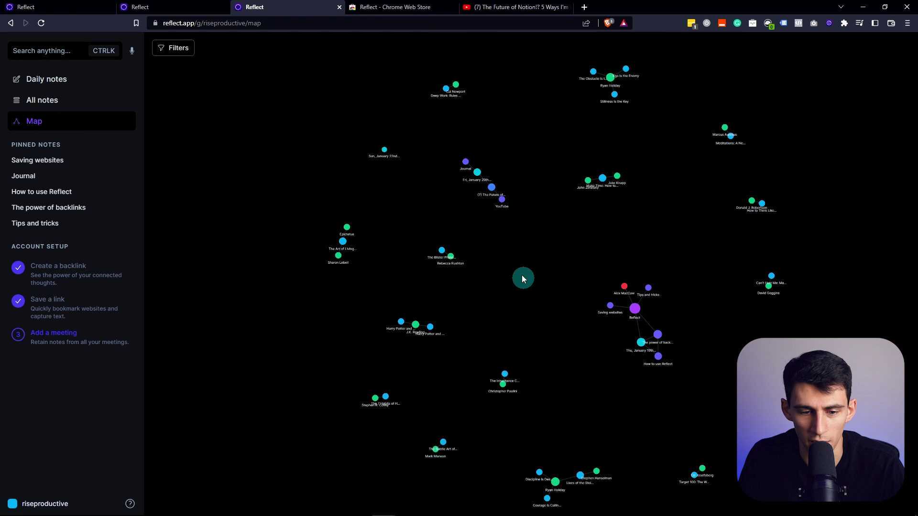
Pan and zoom the notes map and open The Inheritance Cycle 4-Book Collection note
{"action": "left_click_drag", "start_coordinate": [522, 277], "coordinate": [422, 226]}
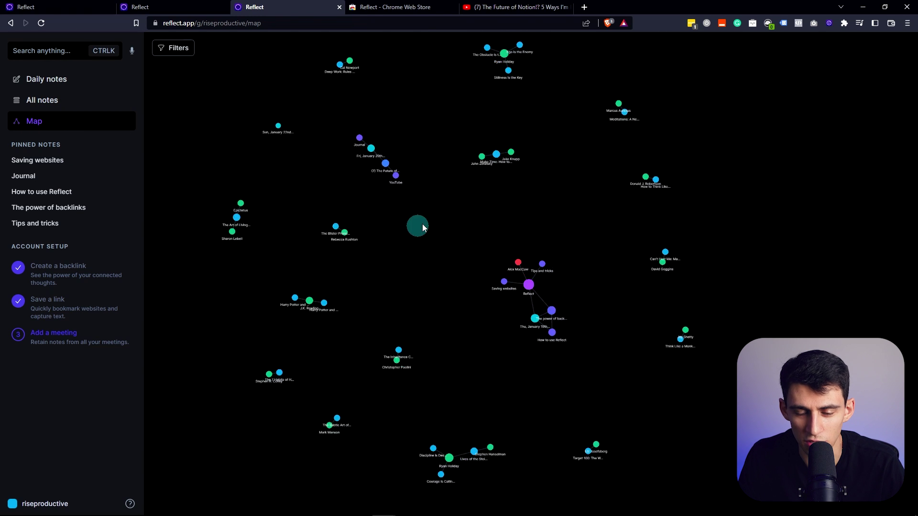
{"action": "scroll", "coordinate": [502, 282], "scroll_direction": "up", "scroll_amount": 5}
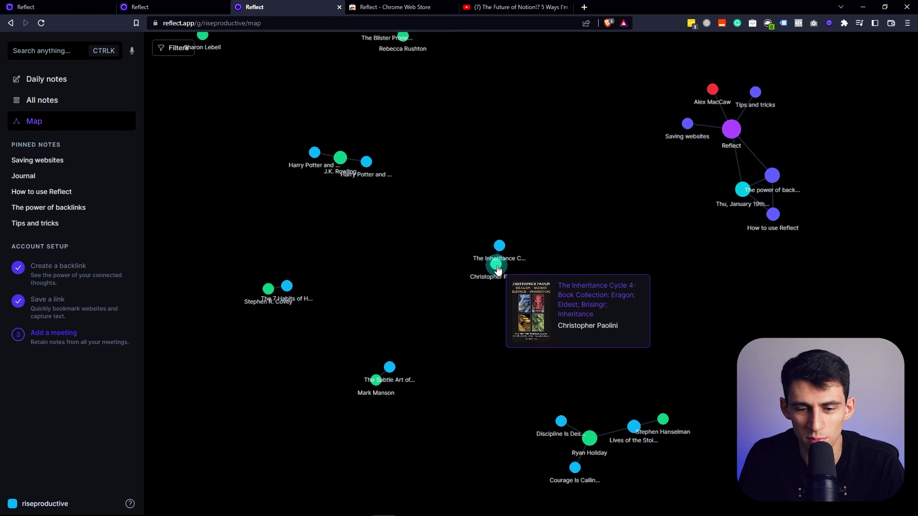
{"action": "left_click", "coordinate": [497, 264]}
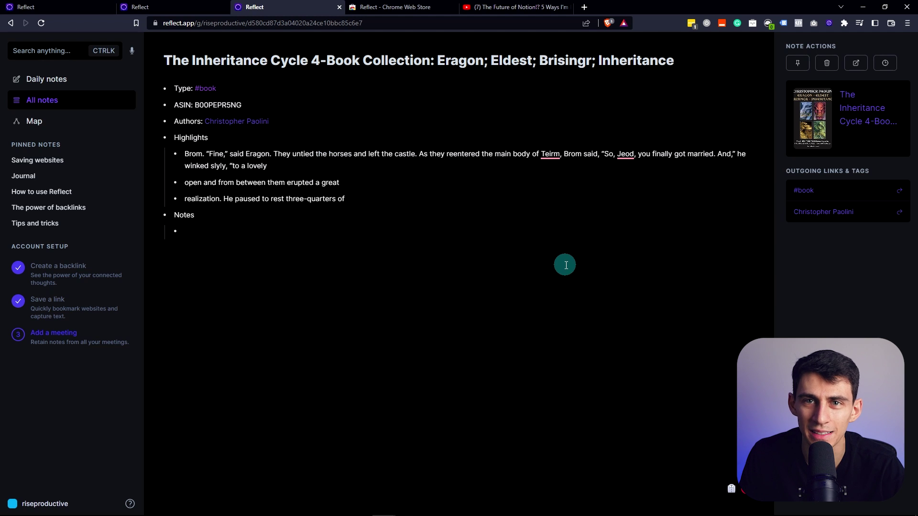
{"action": "left_click", "coordinate": [47, 335]}
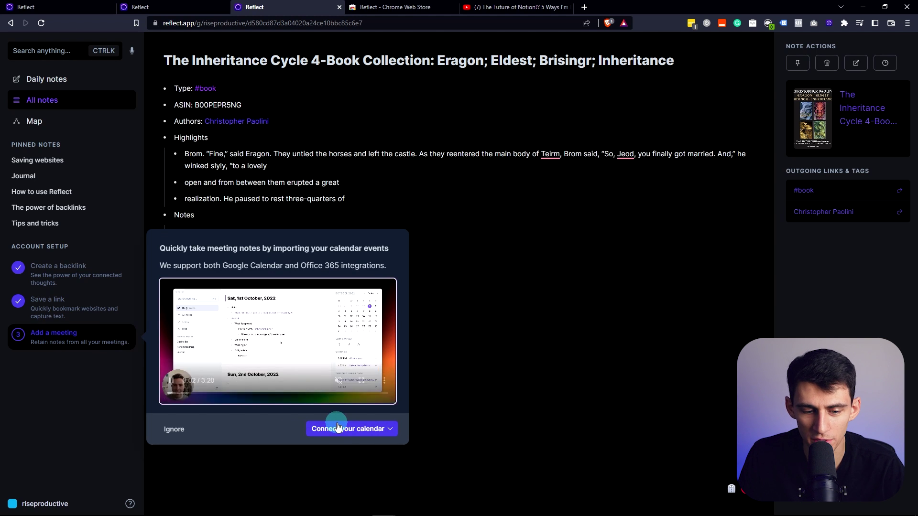
Add the 9:00am sync meeting to January 20th with both attendees' names filled in
{"action": "left_click", "coordinate": [339, 427]}
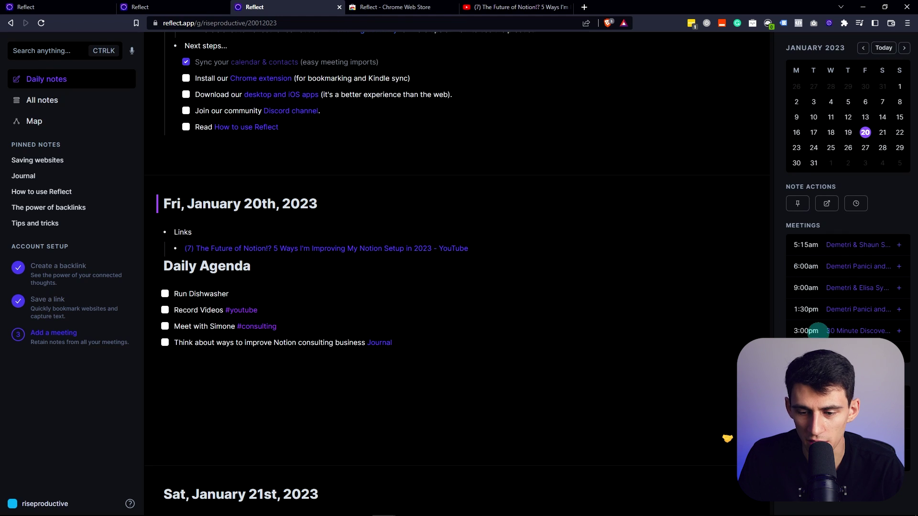
{"action": "left_click", "coordinate": [865, 133]}
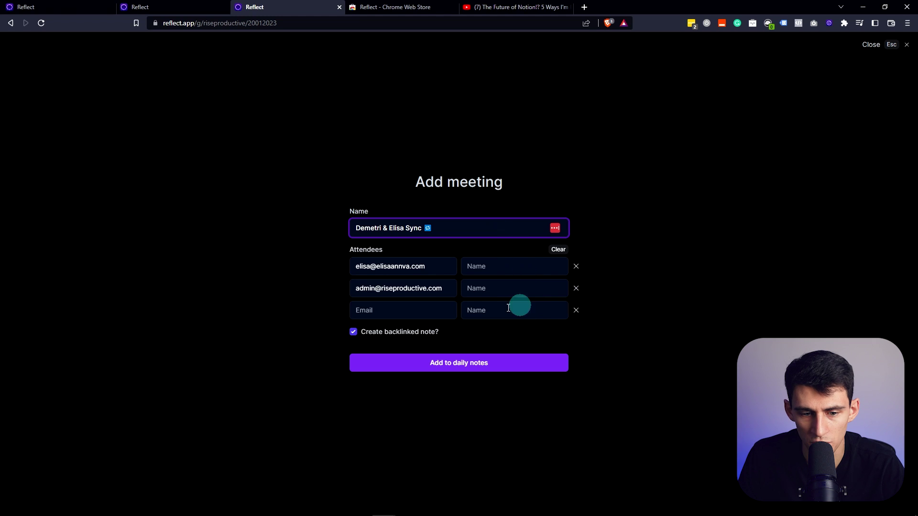
{"action": "left_click", "coordinate": [441, 366]}
{"action": "left_click", "coordinate": [493, 262]}
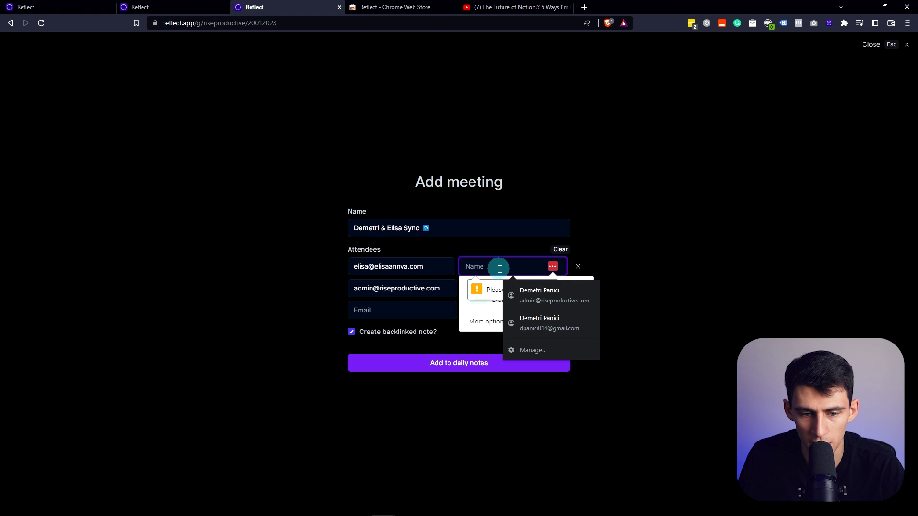
{"action": "key", "text": "Tab"}
{"action": "key", "text": "Tab"}
{"action": "key", "text": "Tab"}
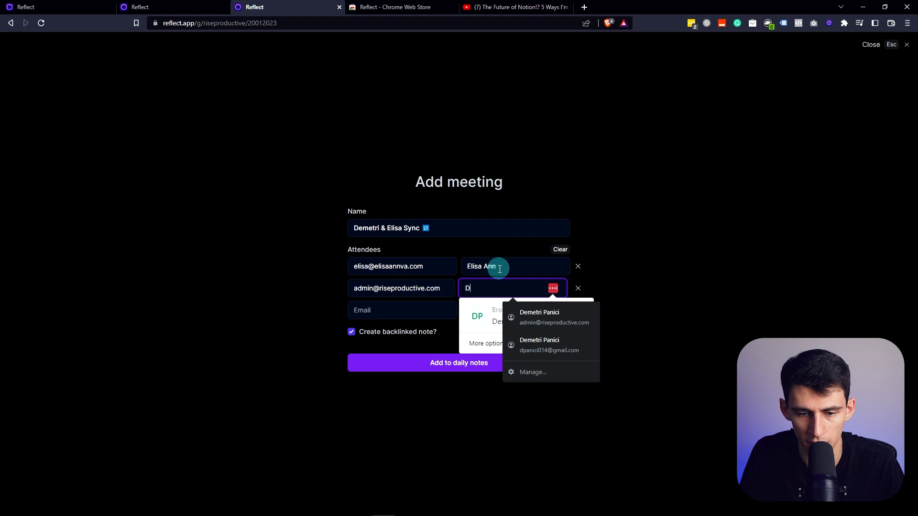
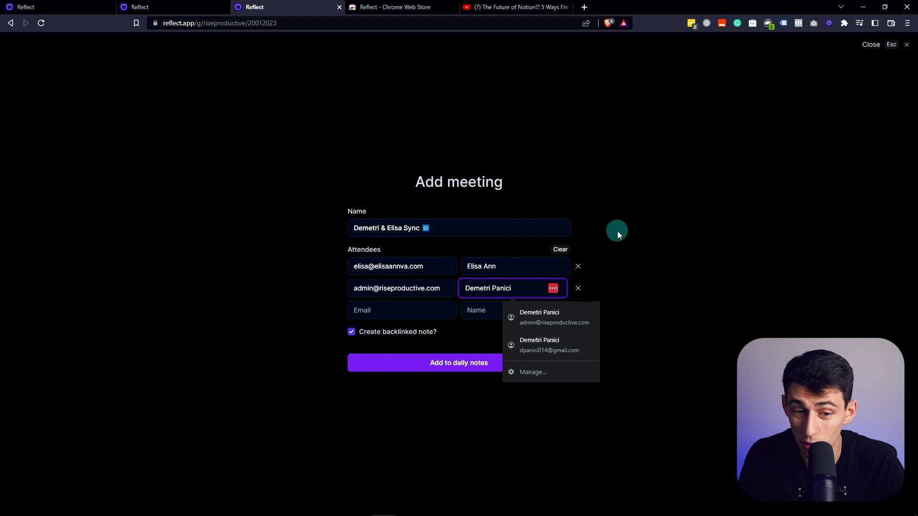
{"action": "left_click", "coordinate": [396, 363]}
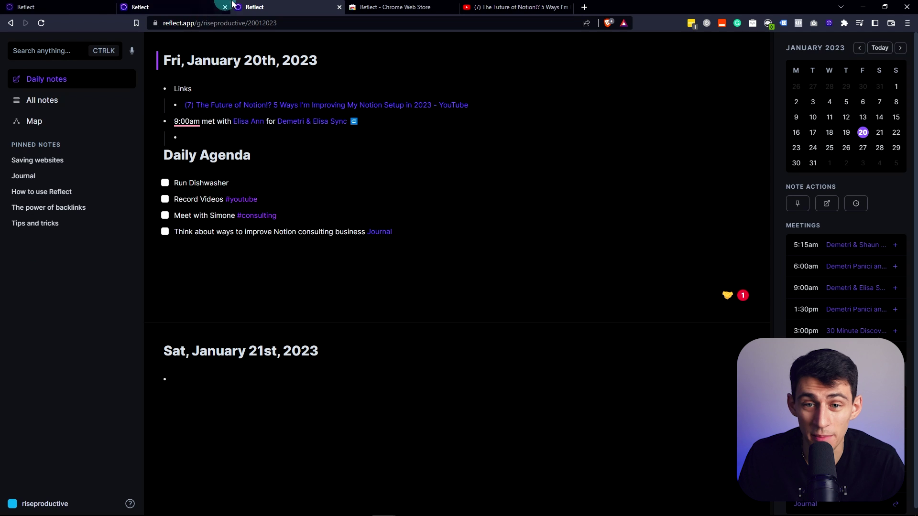
Create an empty sub-bullet under the Future of Notion link, closing the AI Palette unused
{"action": "key", "text": "Return"}
{"action": "type", "text": "/"}
{"action": "key", "text": "BackSpace"}
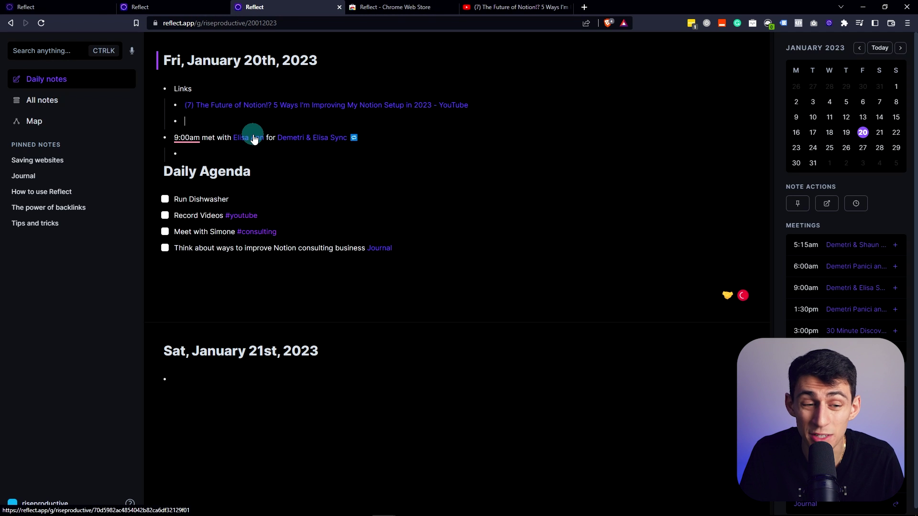
{"action": "type", "text": "/ai"}
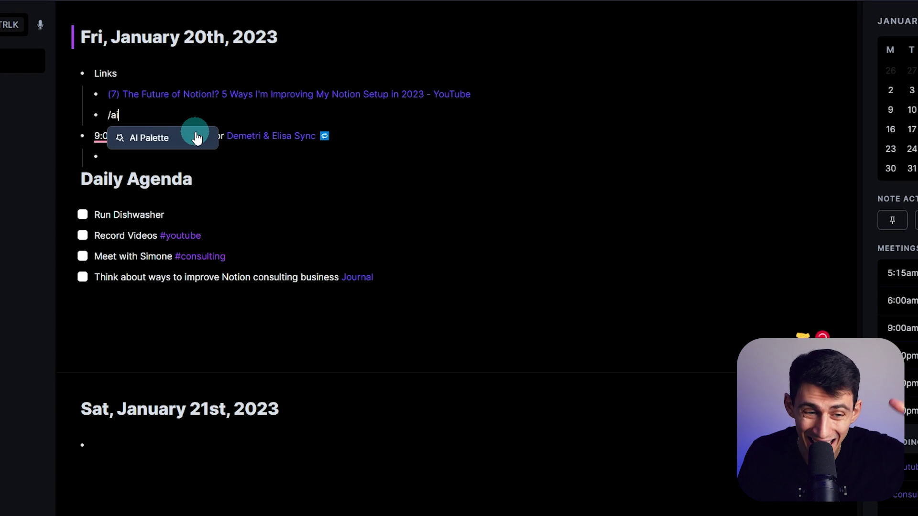
{"action": "left_click", "coordinate": [208, 137]}
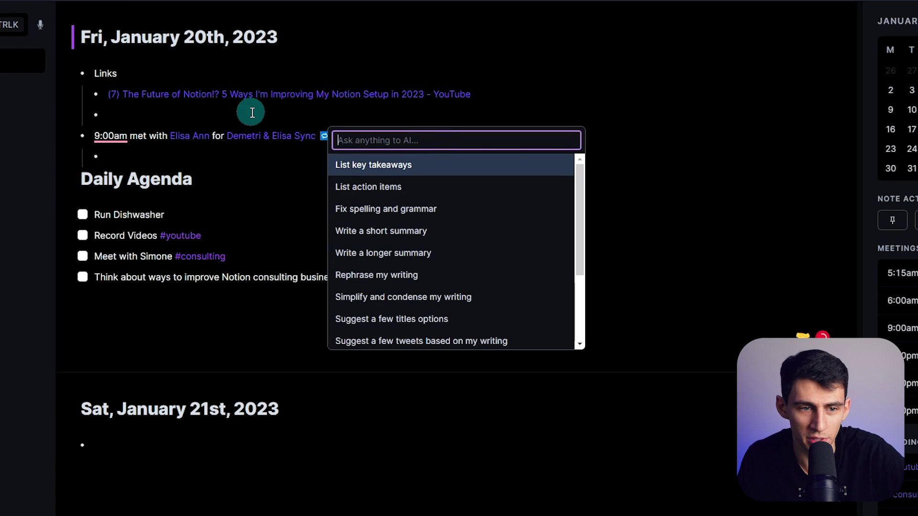
{"action": "left_click", "coordinate": [253, 115]}
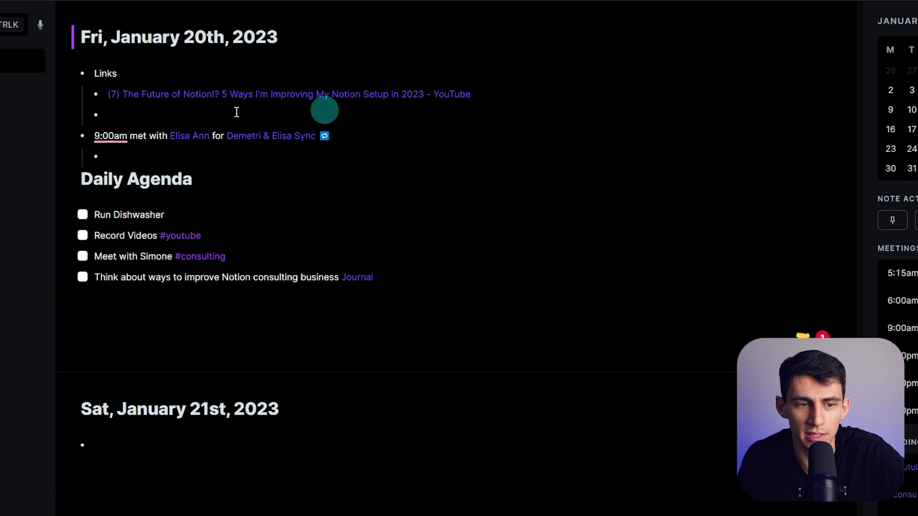
{"action": "mouse_move", "coordinate": [375, 102]}
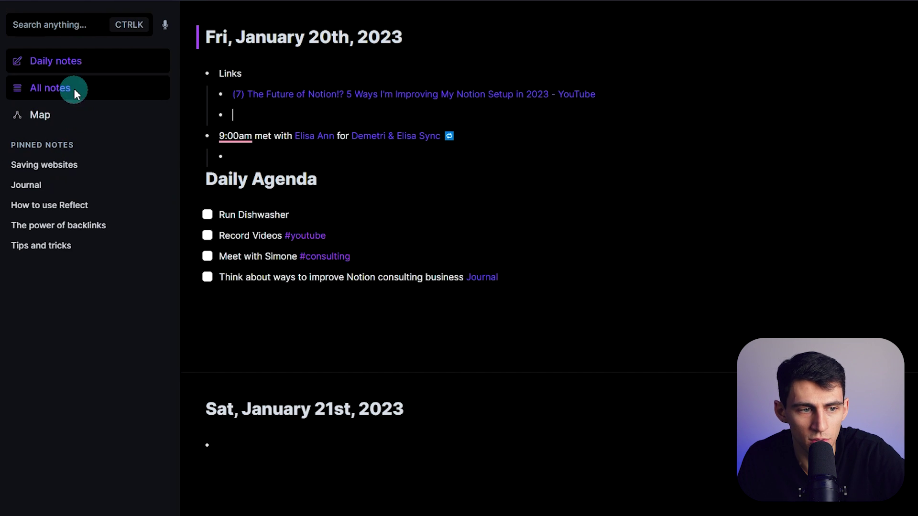
Generate and insert an AI article outline for '5 Ways that I'm improving my note taking setup'
{"action": "left_click", "coordinate": [74, 88]}
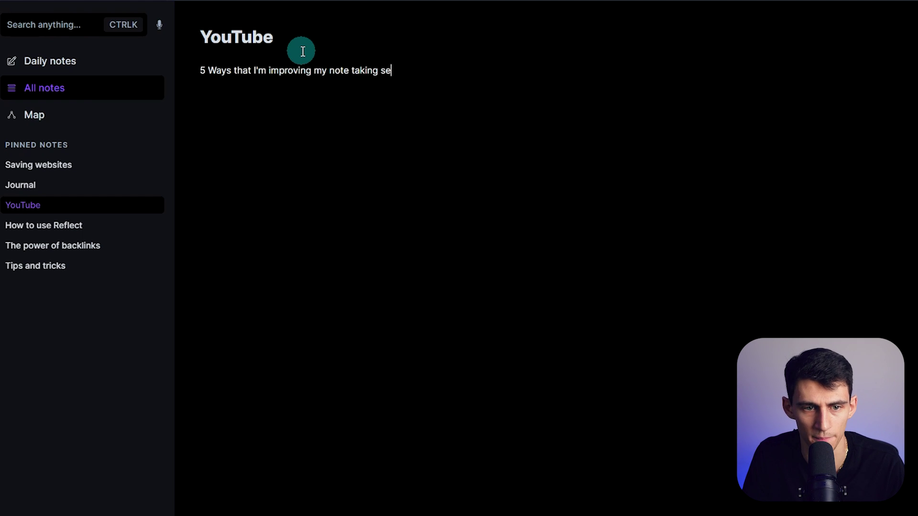
{"action": "type", "text": "/ai"}
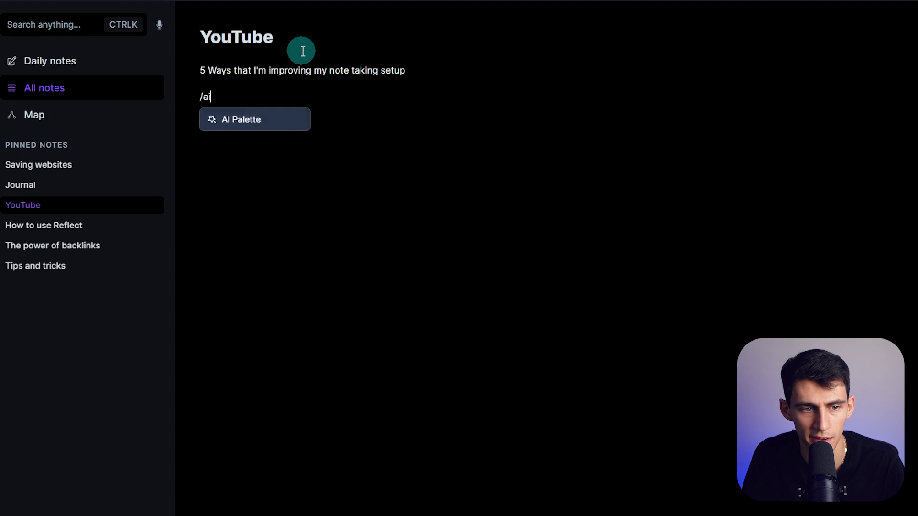
{"action": "key", "text": "Return"}
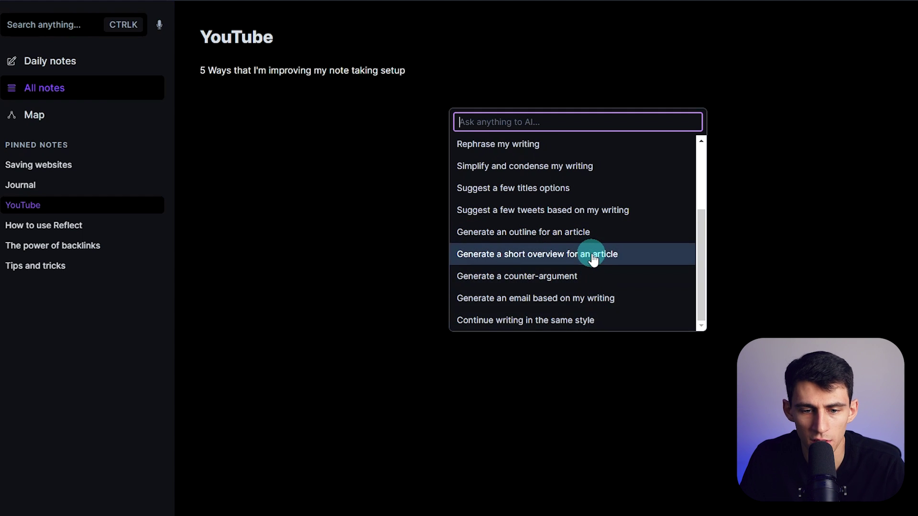
{"action": "left_click", "coordinate": [592, 234]}
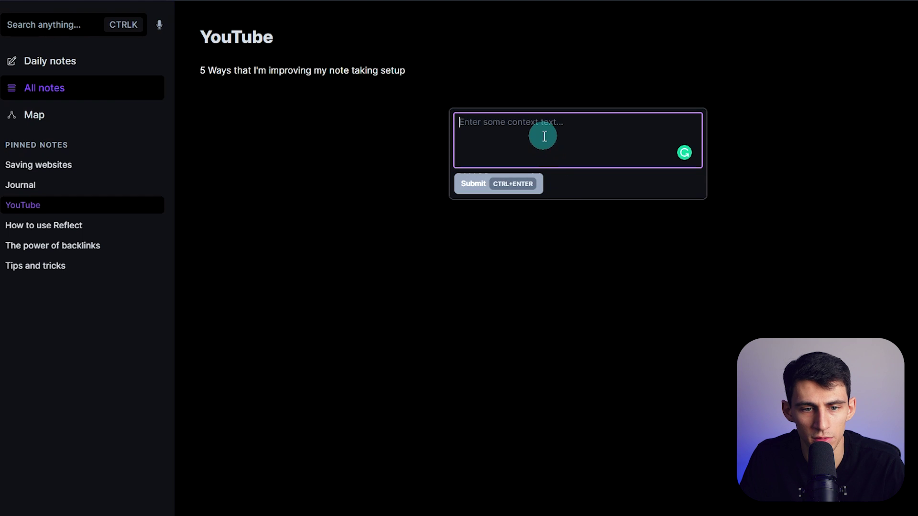
{"action": "key", "text": "Escape"}
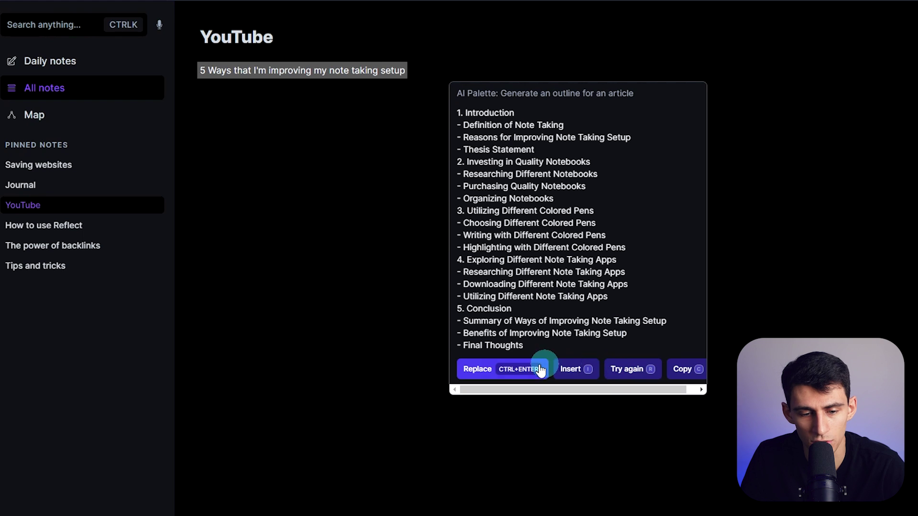
{"action": "left_click", "coordinate": [577, 373]}
Select the inserted outline and have the AI Palette suggest a few title options for it
{"action": "left_click_drag", "start_coordinate": [334, 486], "coordinate": [643, 81]}
{"action": "left_click", "coordinate": [618, 76]}
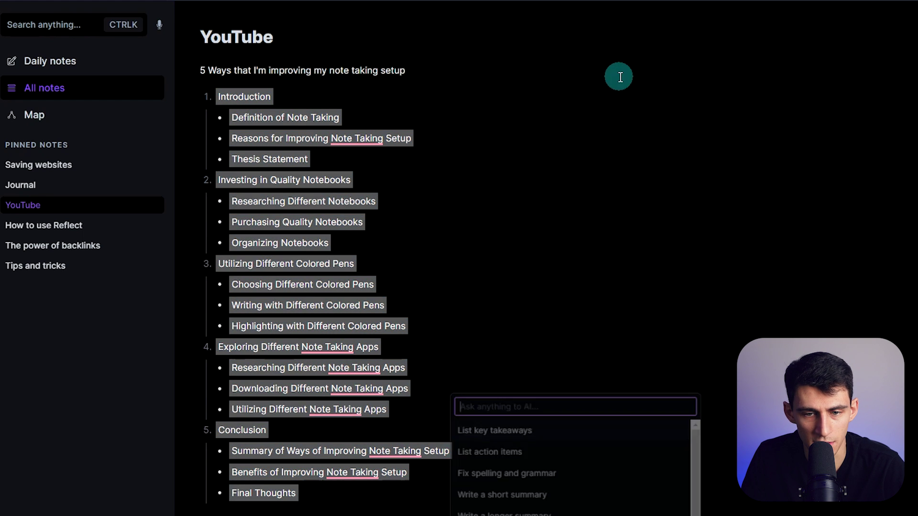
{"action": "type", "text": "exampl"}
{"action": "key", "text": "BackSpace"}
{"action": "key", "text": "BackSpace"}
{"action": "key", "text": "BackSpace"}
{"action": "key", "text": "BackSpace"}
{"action": "key", "text": "BackSpace"}
{"action": "key", "text": "BackSpace"}
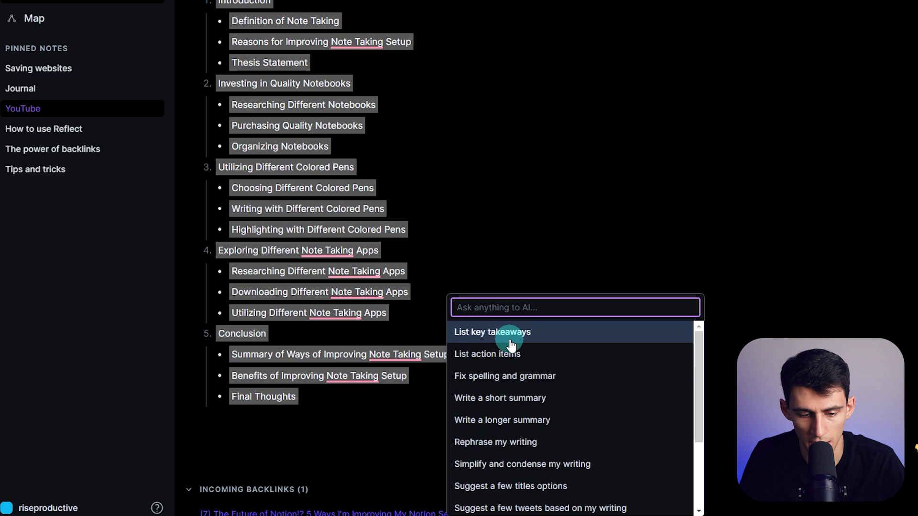
{"action": "left_click", "coordinate": [561, 486]}
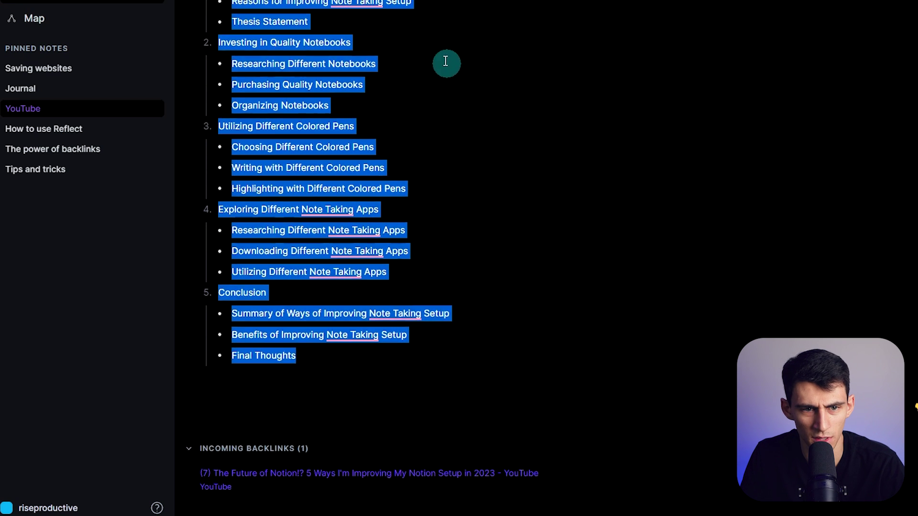
Insert the five suggested titles, starting with 'Utilizing Digital Note Taking Tools', above the outline
{"action": "triple_click", "coordinate": [322, 51]}
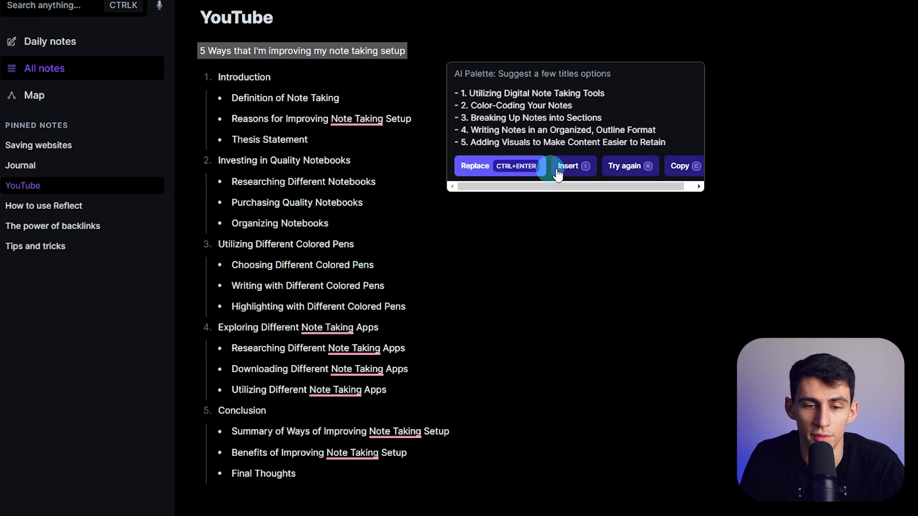
{"action": "left_click", "coordinate": [557, 171]}
{"action": "scroll", "coordinate": [485, 378], "scroll_direction": "down", "scroll_amount": 3}
{"action": "left_click", "coordinate": [485, 379]}
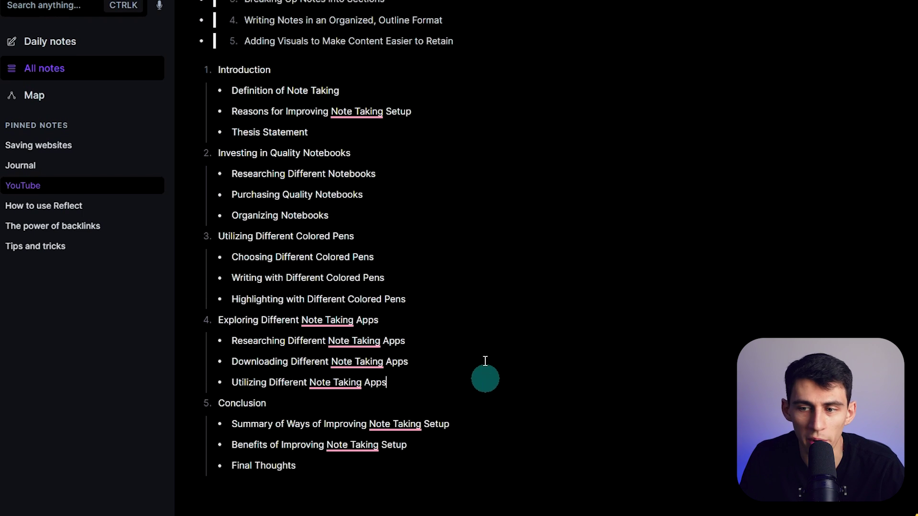
{"action": "scroll", "coordinate": [485, 361], "scroll_direction": "up", "scroll_amount": 3}
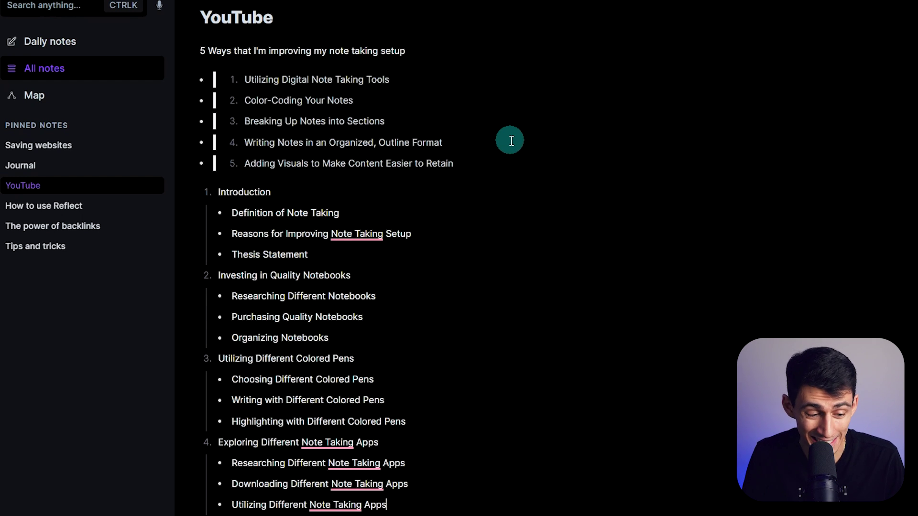